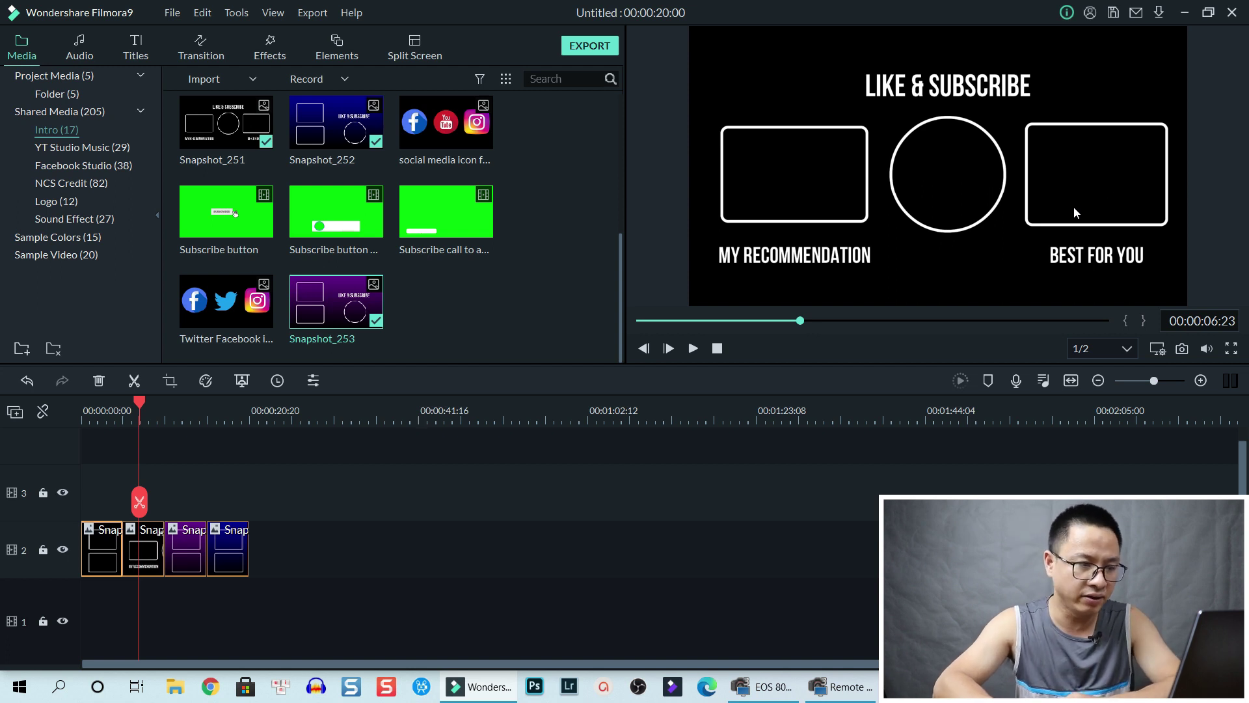
# Preview the purple and blue end screen snapshots on track 2 of the timeline.
pyautogui.click(193, 417)
pyautogui.click(187, 555)
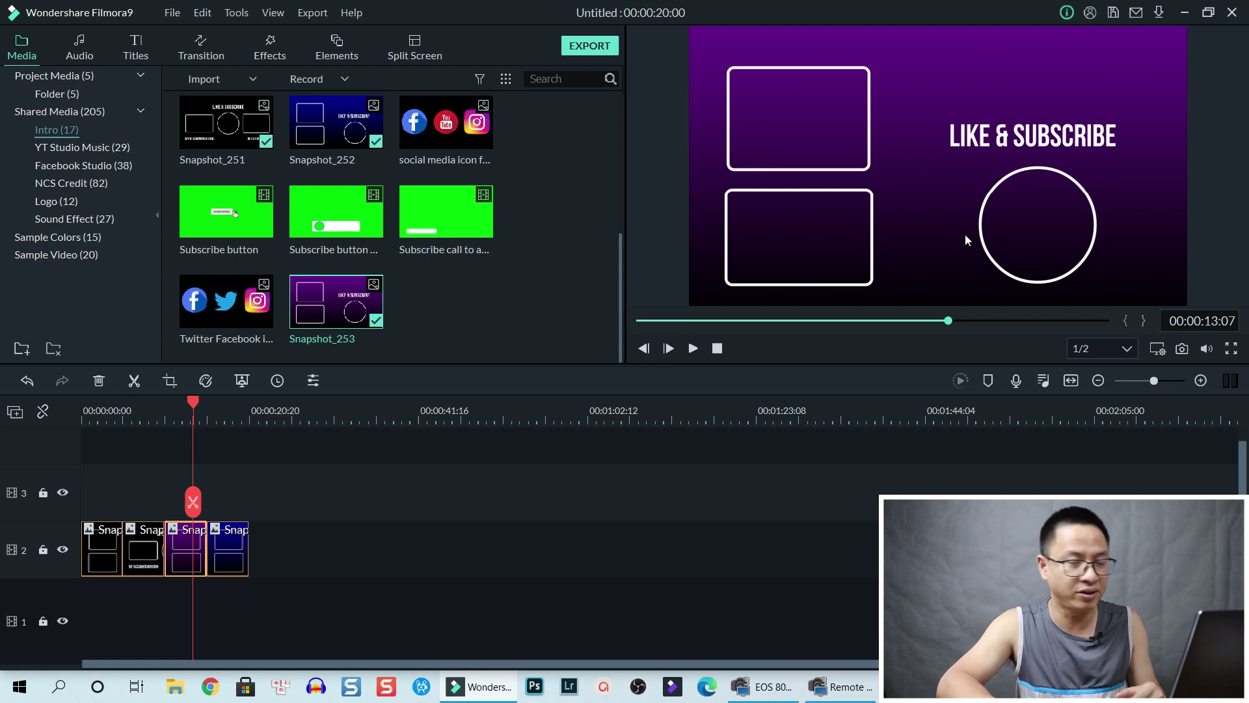
pyautogui.click(242, 474)
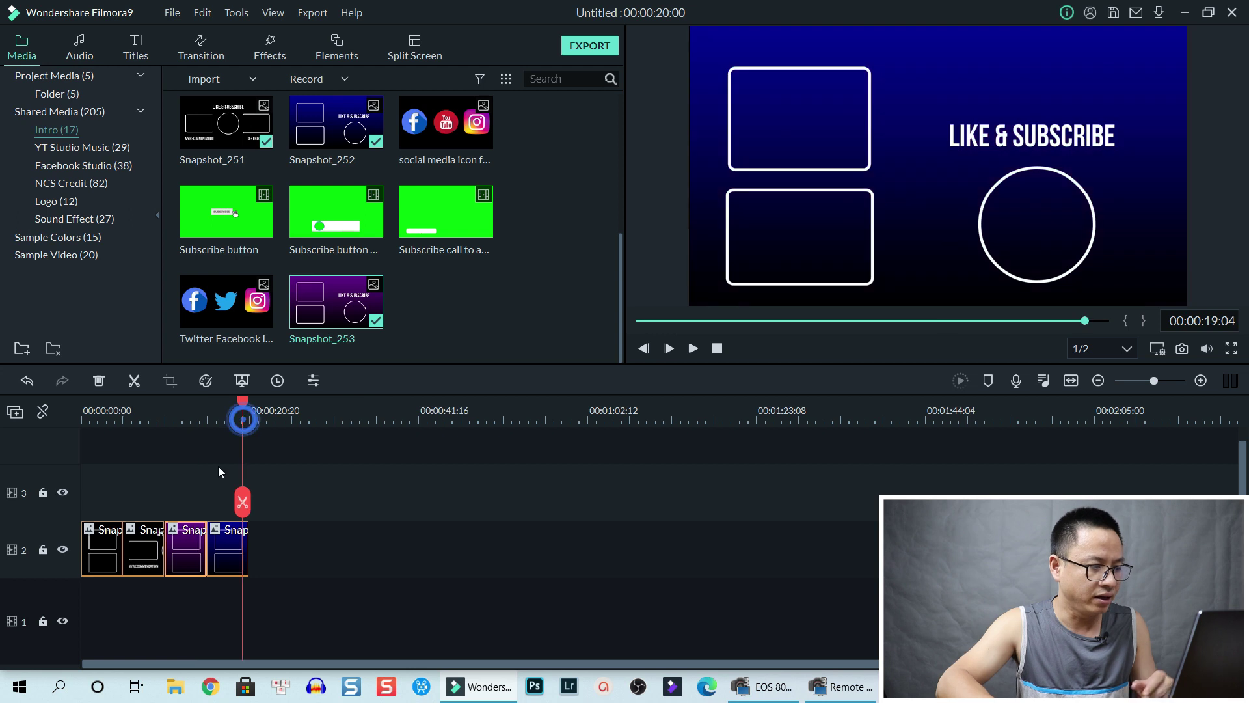
pyautogui.click(227, 537)
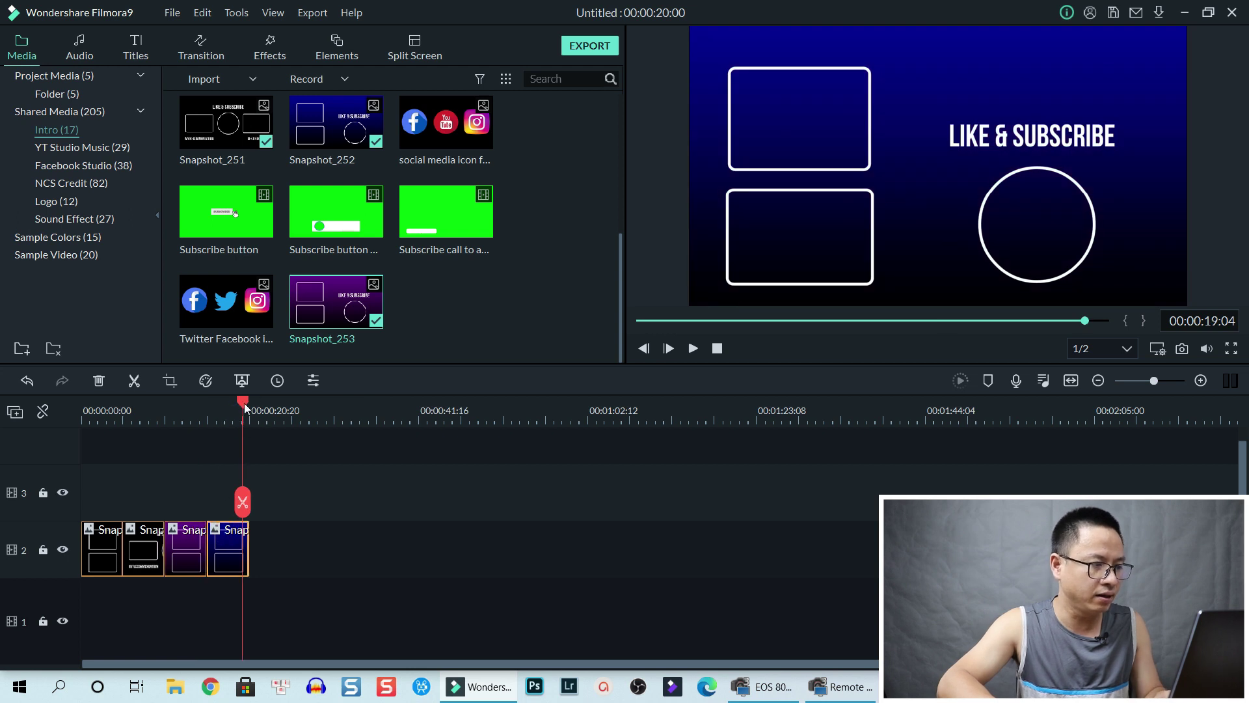
pyautogui.moveTo(235, 408); pyautogui.dragTo(225, 409)
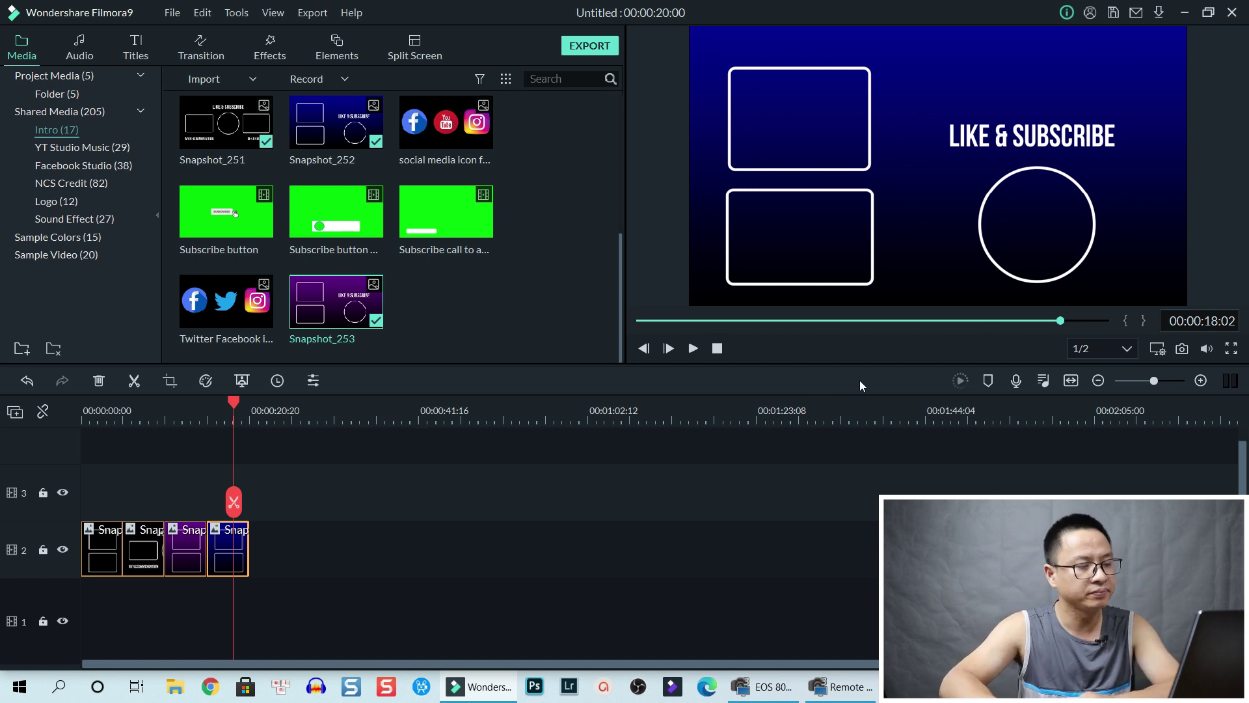
# Delete all four snapshot clips from the timeline and place a Default Title at the start of track 3.
pyautogui.moveTo(303, 564); pyautogui.dragTo(131, 520)
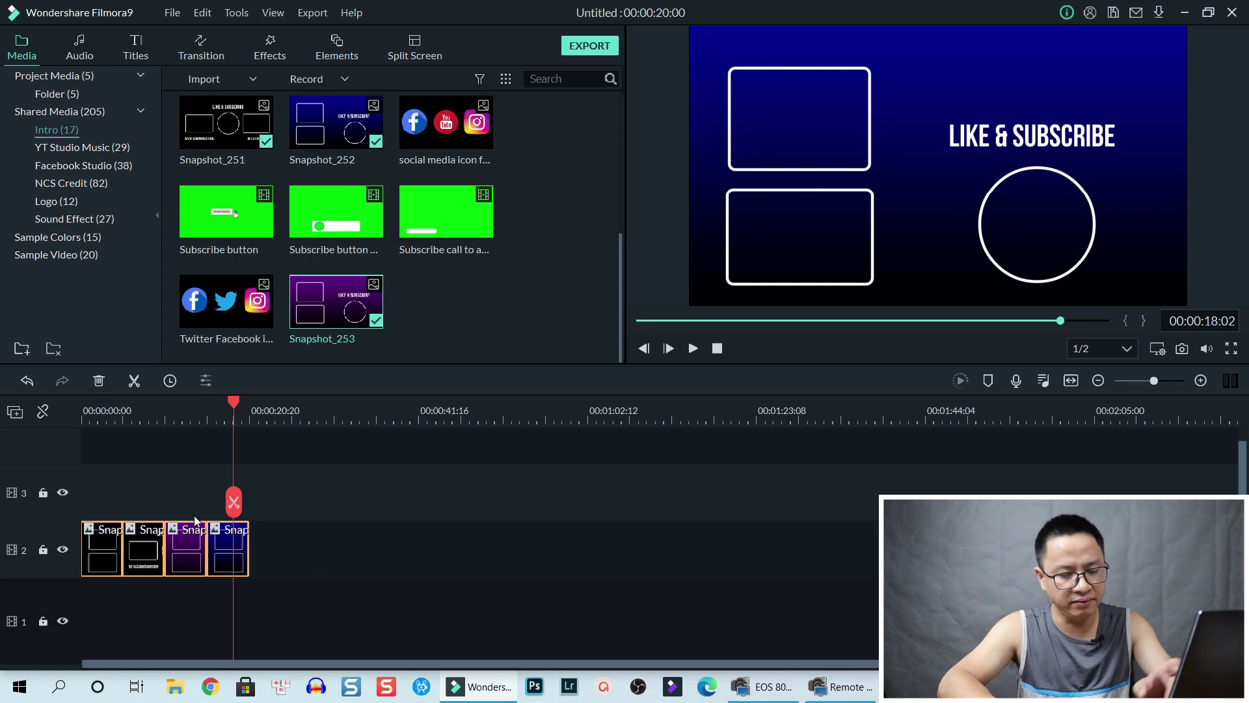
pyautogui.press('Delete')
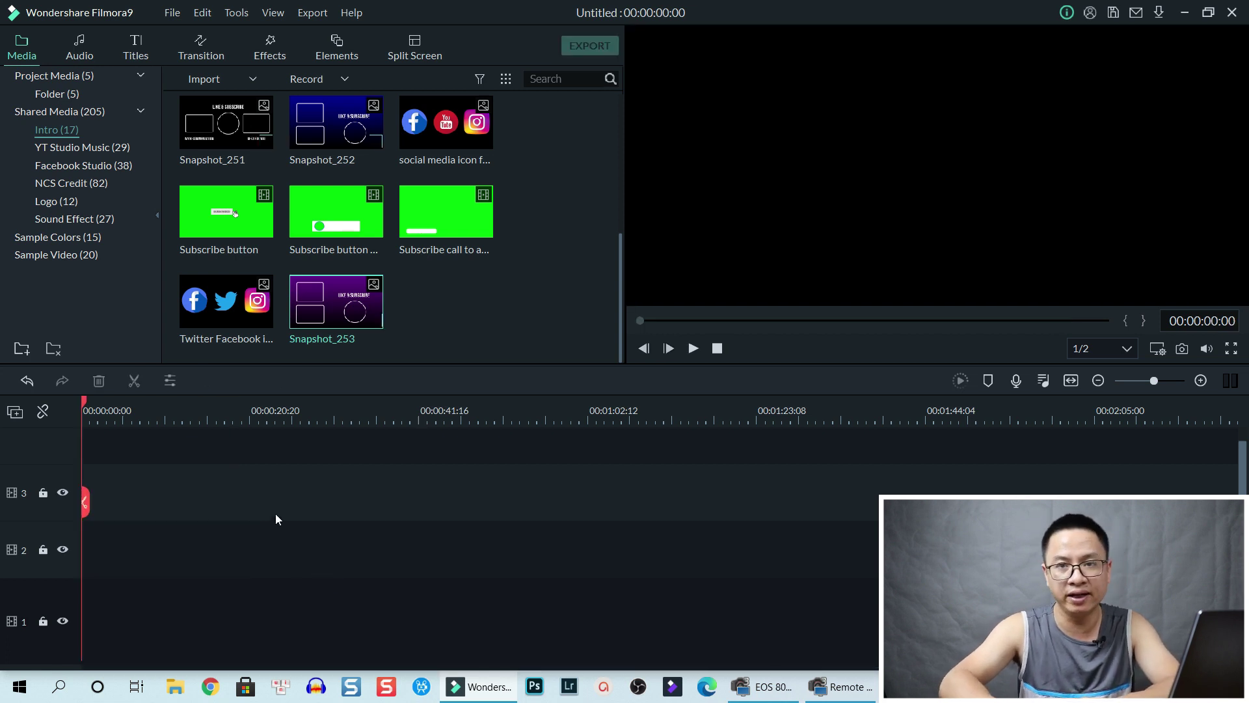
pyautogui.click(131, 52)
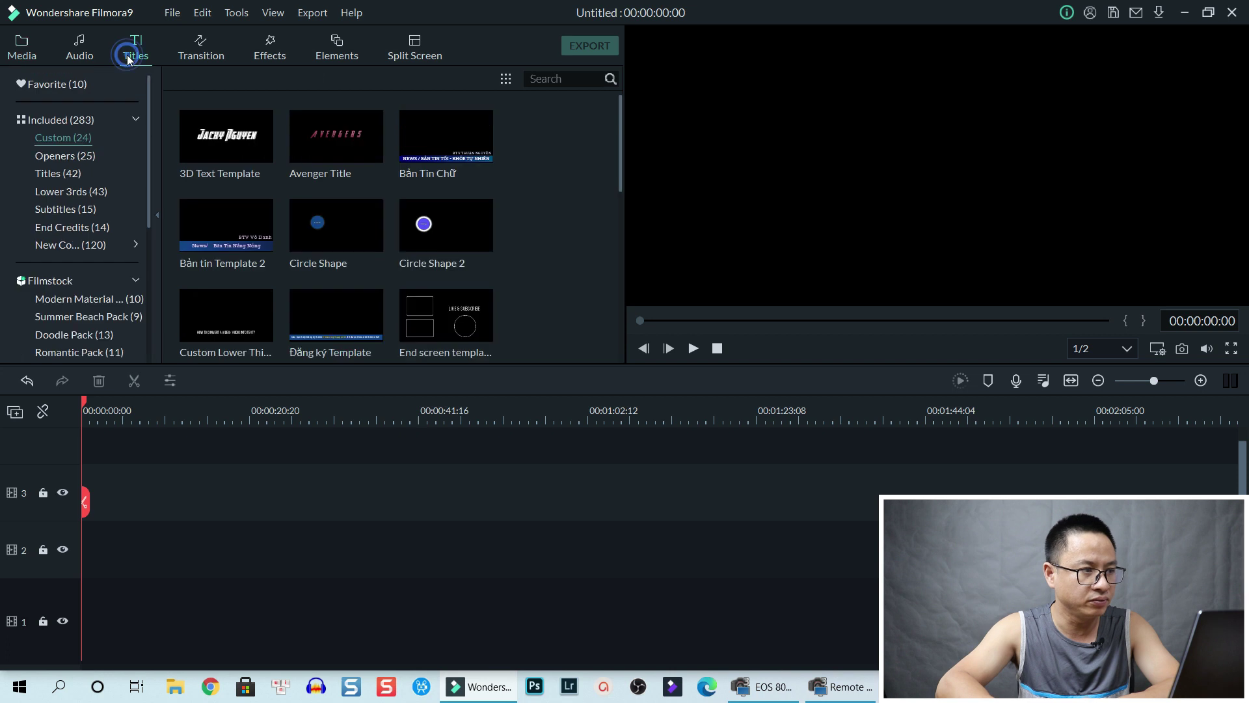
pyautogui.click(44, 173)
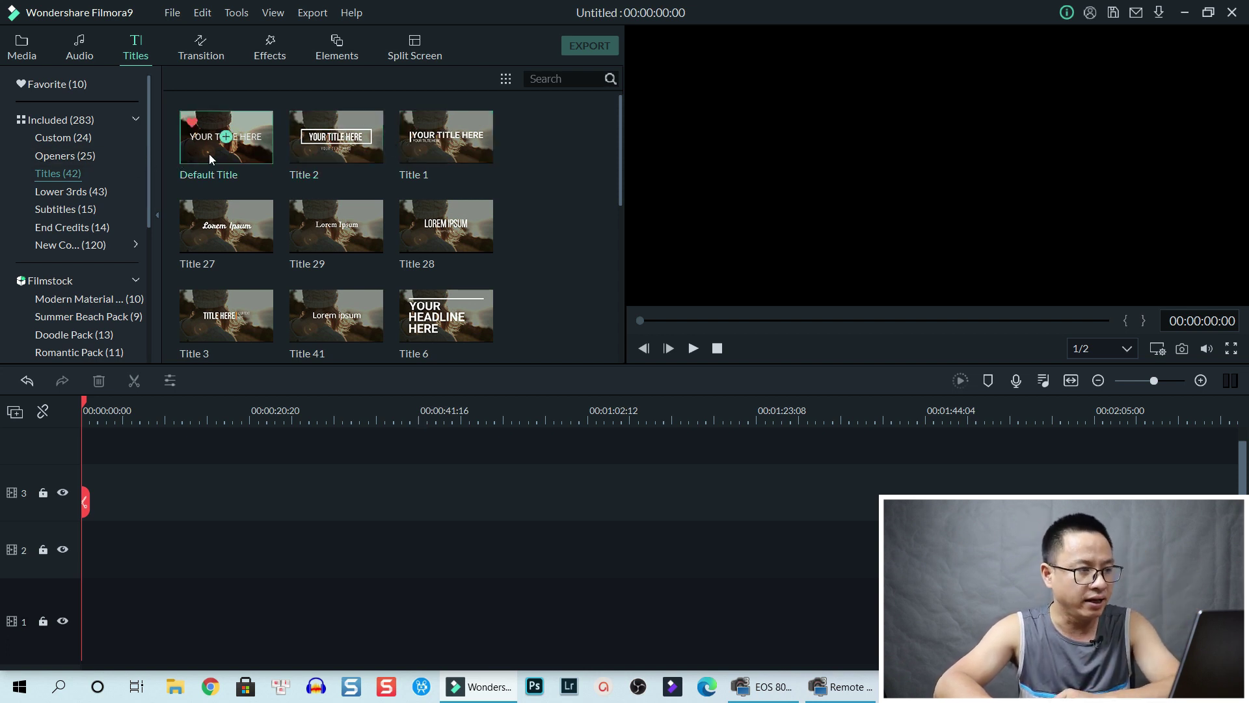
pyautogui.moveTo(209, 154); pyautogui.dragTo(86, 496)
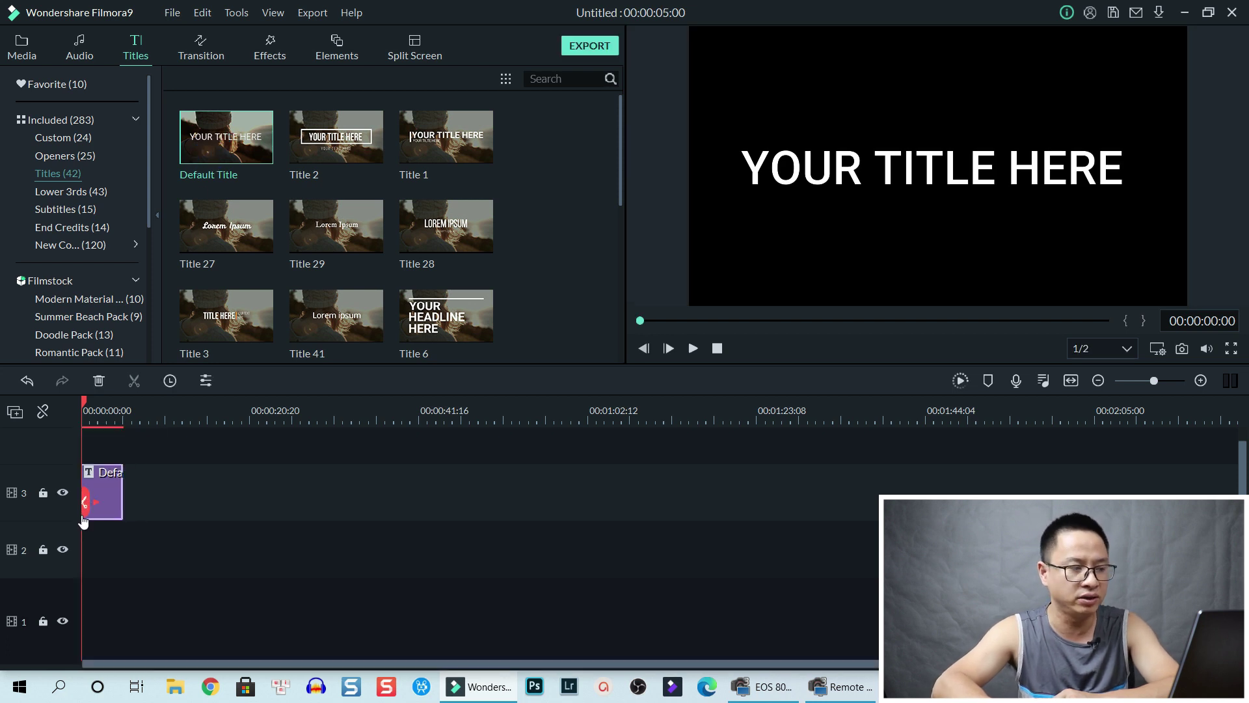
# Set the Default Title clip's duration to 20 seconds.
pyautogui.rightClick(110, 488)
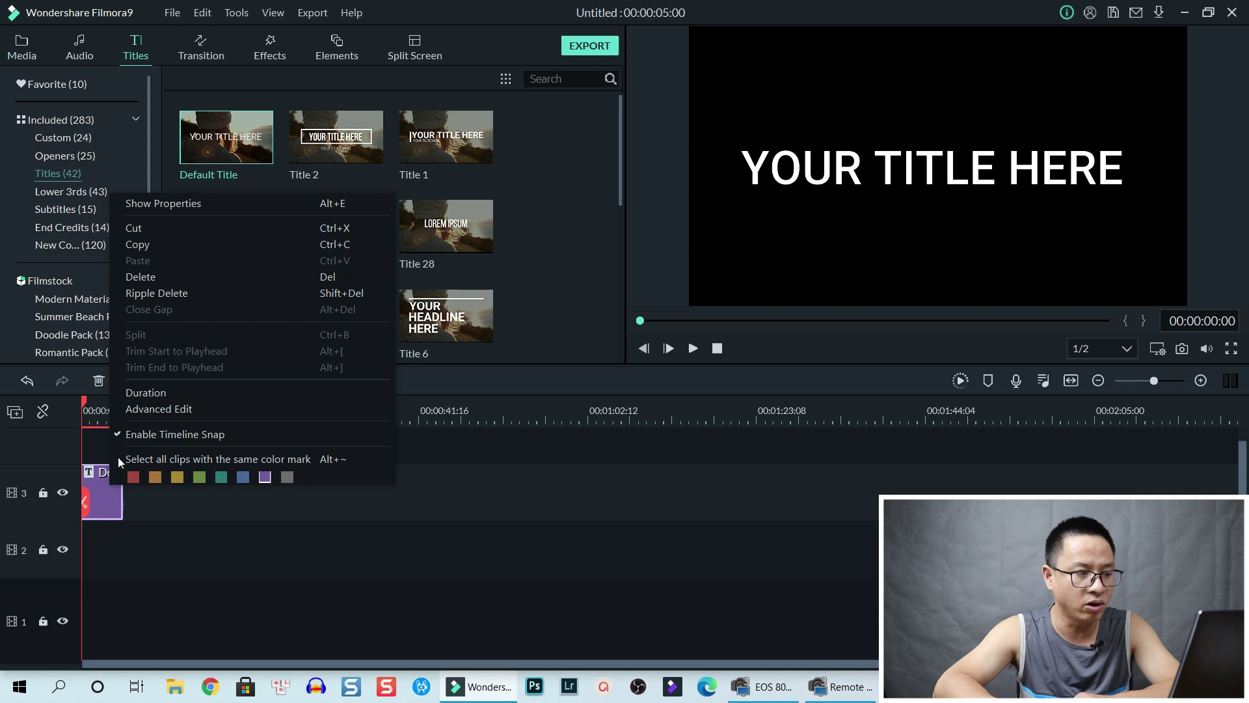
pyautogui.click(146, 393)
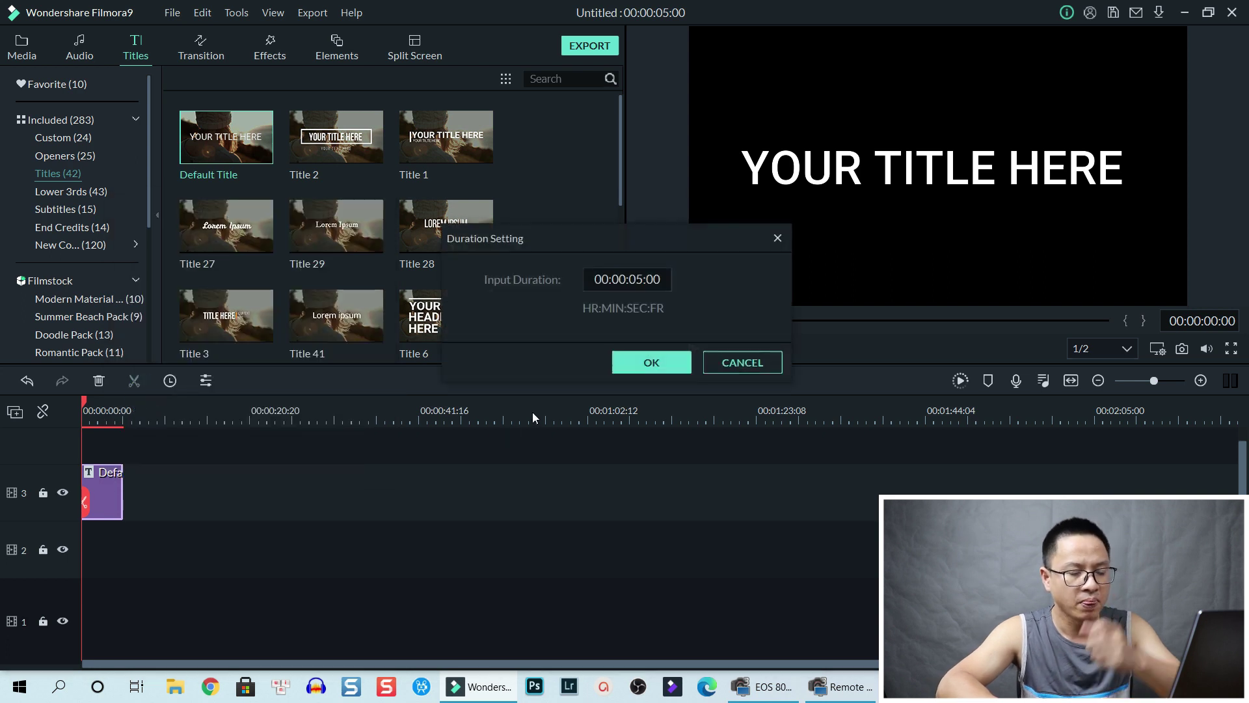
pyautogui.click(644, 278)
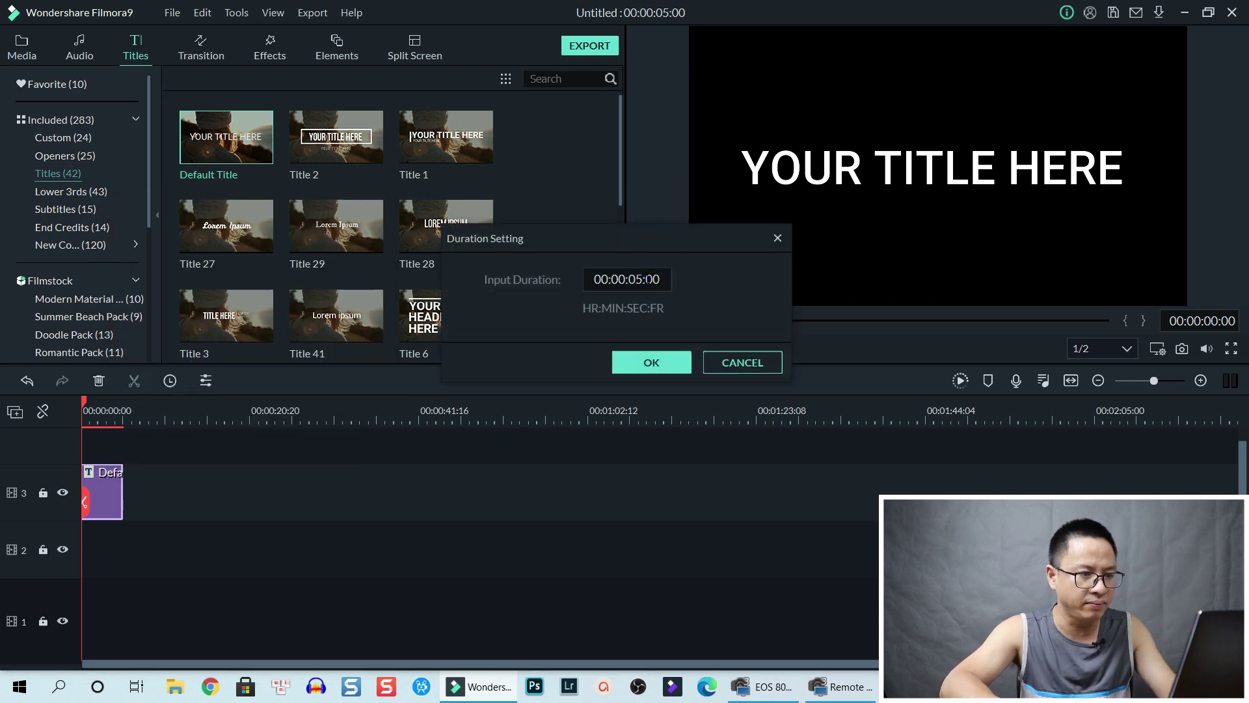
pyautogui.click(639, 279)
pyautogui.write('20')
pyautogui.click(644, 362)
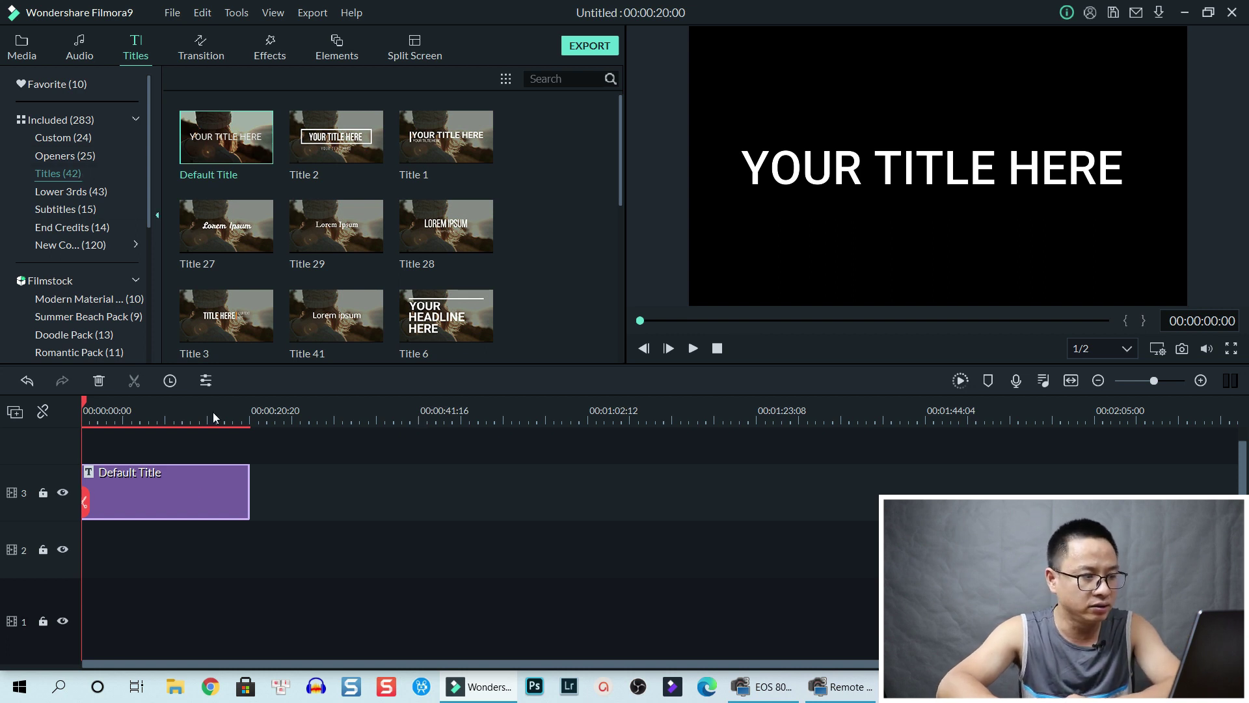
# Browse the custom titles and preview the saved end screen template.
pyautogui.click(57, 136)
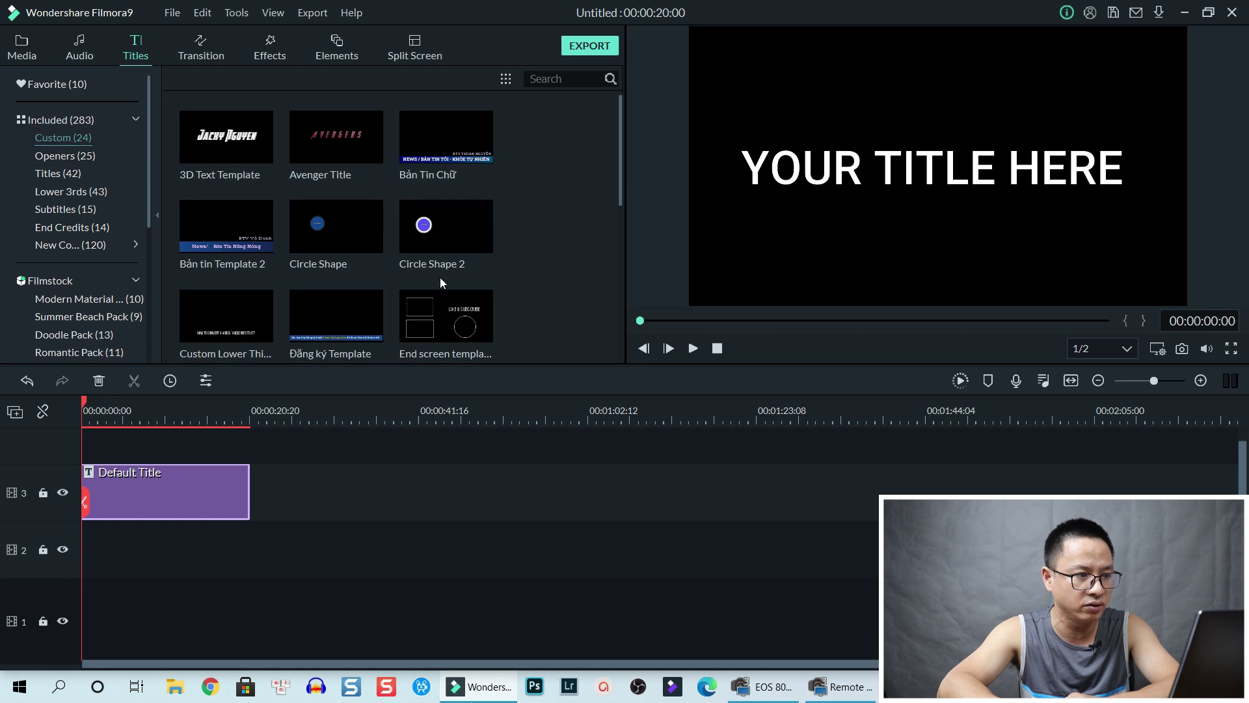
pyautogui.scroll(-5, 438, 282)
pyautogui.scroll(3, 427, 161)
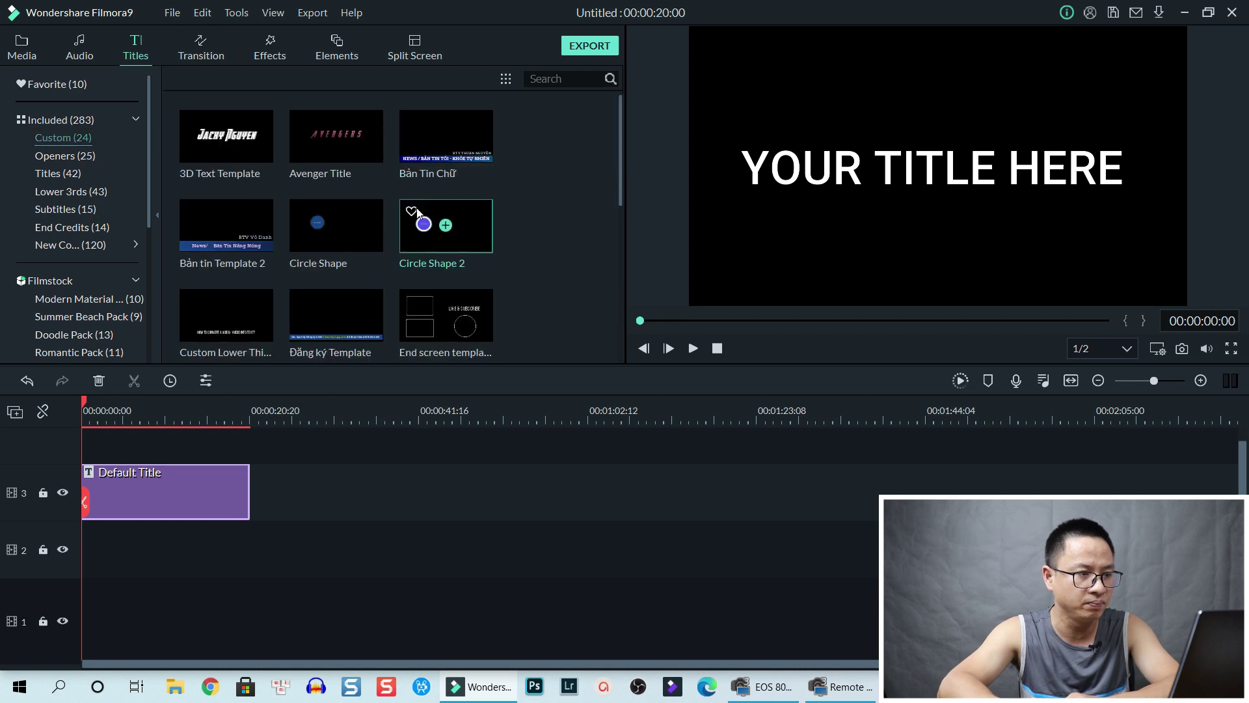
pyautogui.click(427, 321)
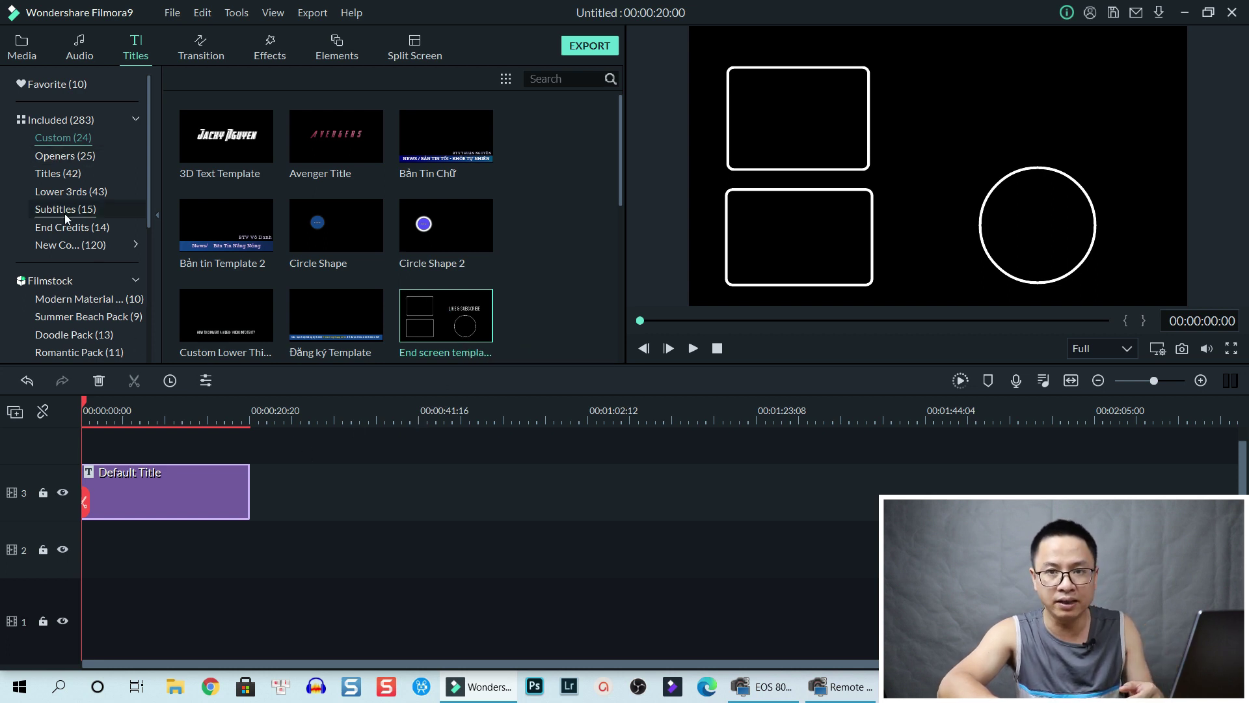
# Open the Default Title clip in Advanced Edit and select its whole placeholder text.
pyautogui.click(140, 485)
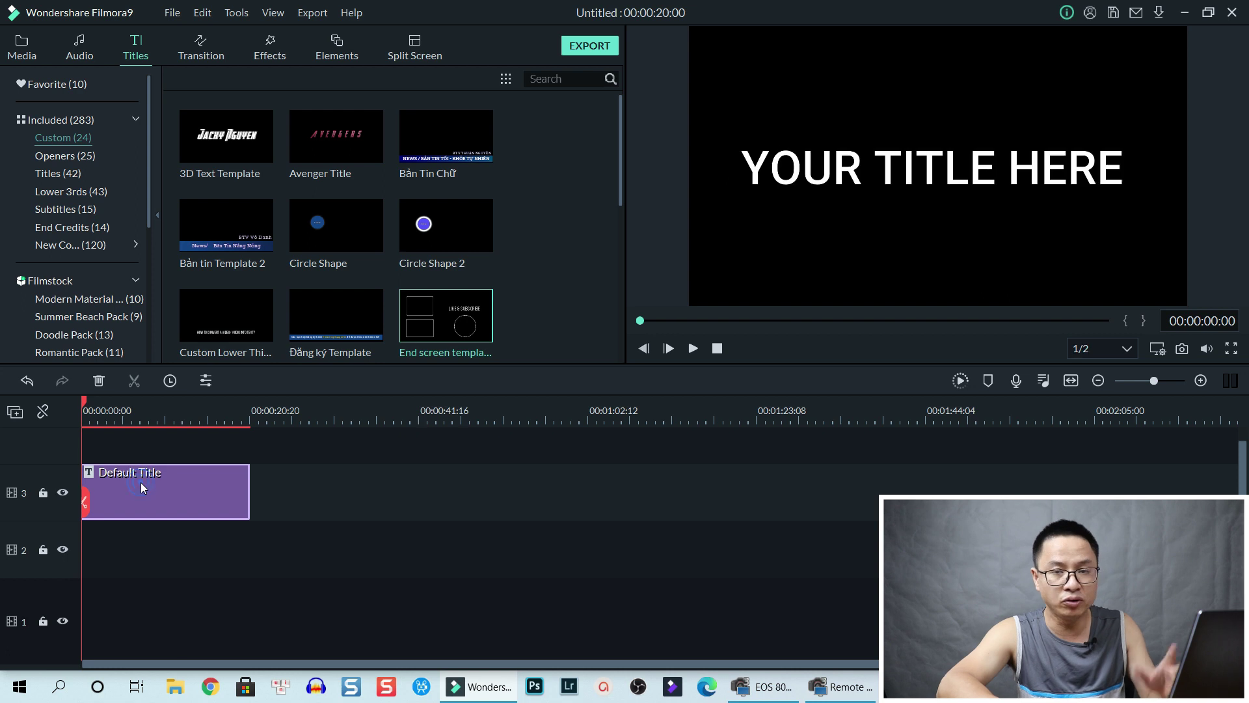
pyautogui.click(152, 408)
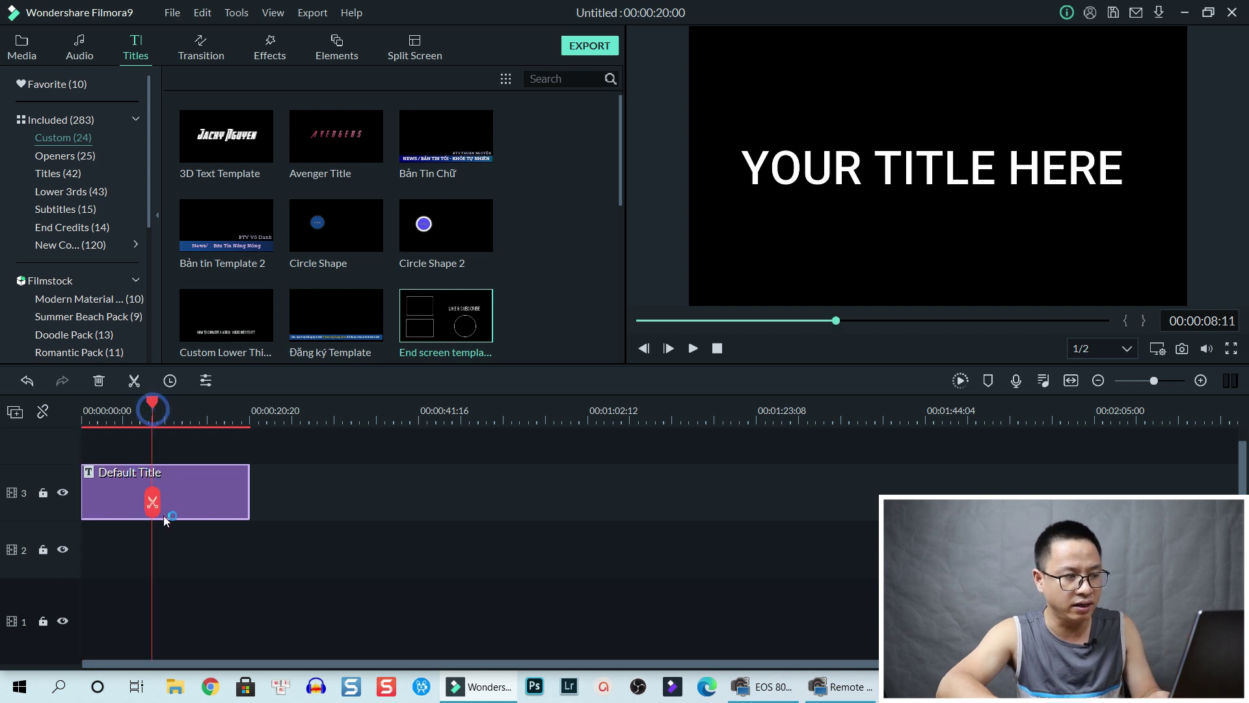
pyautogui.rightClick(188, 499)
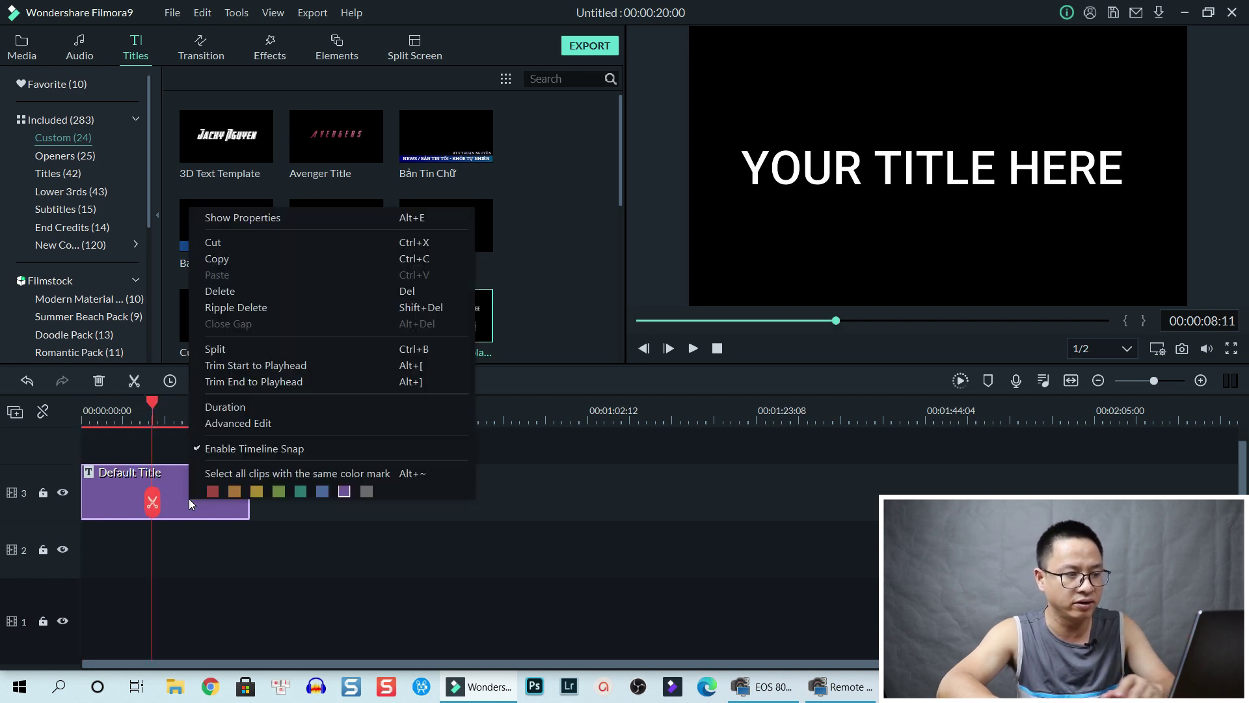
pyautogui.click(236, 423)
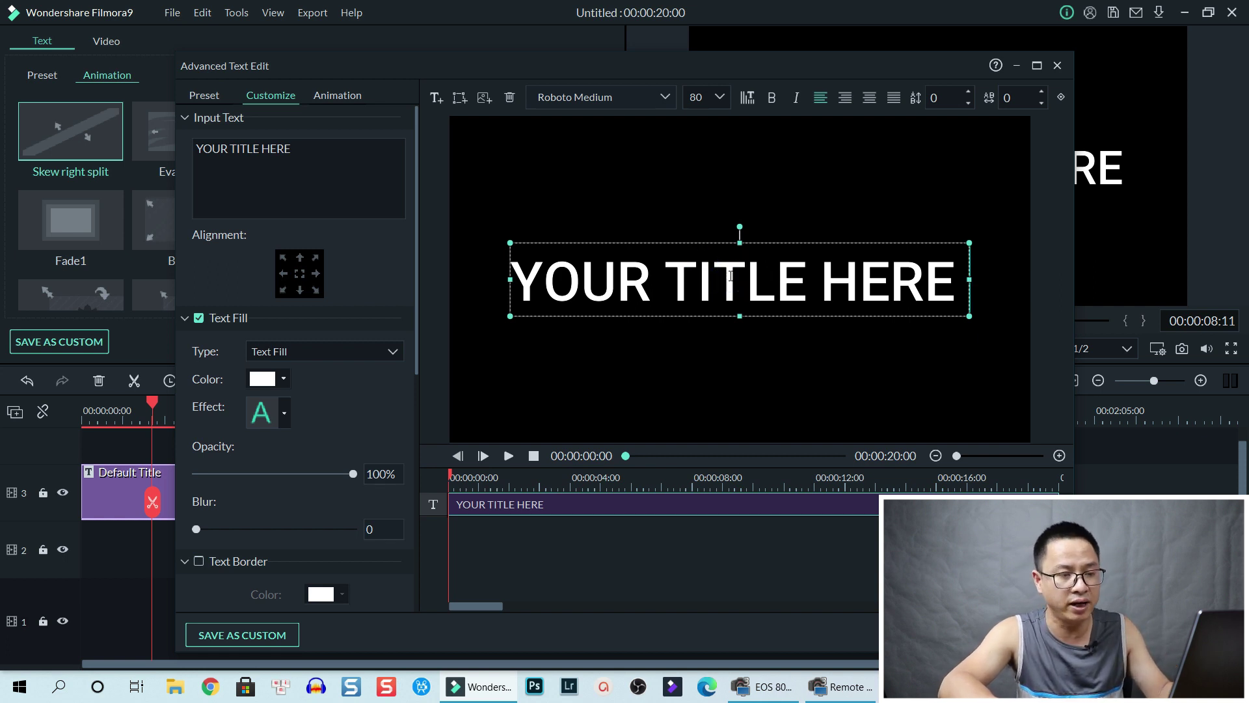
pyautogui.doubleClick(729, 280)
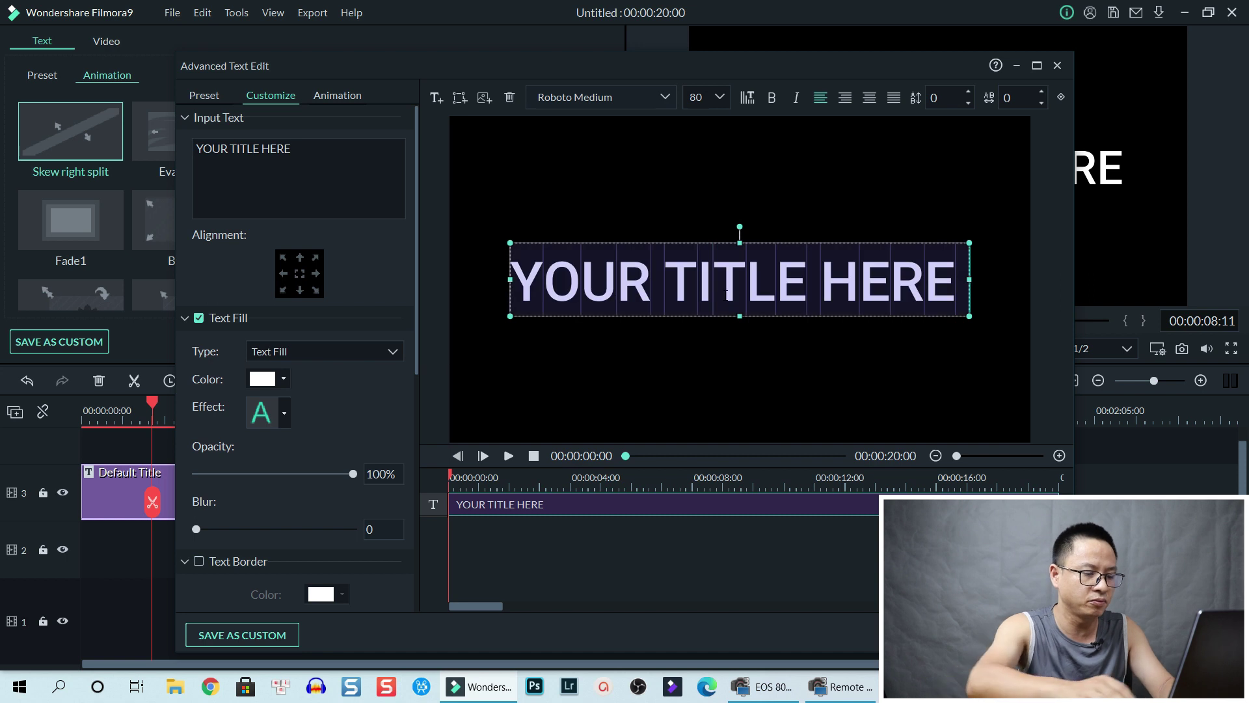
pyautogui.write('Subscrib')
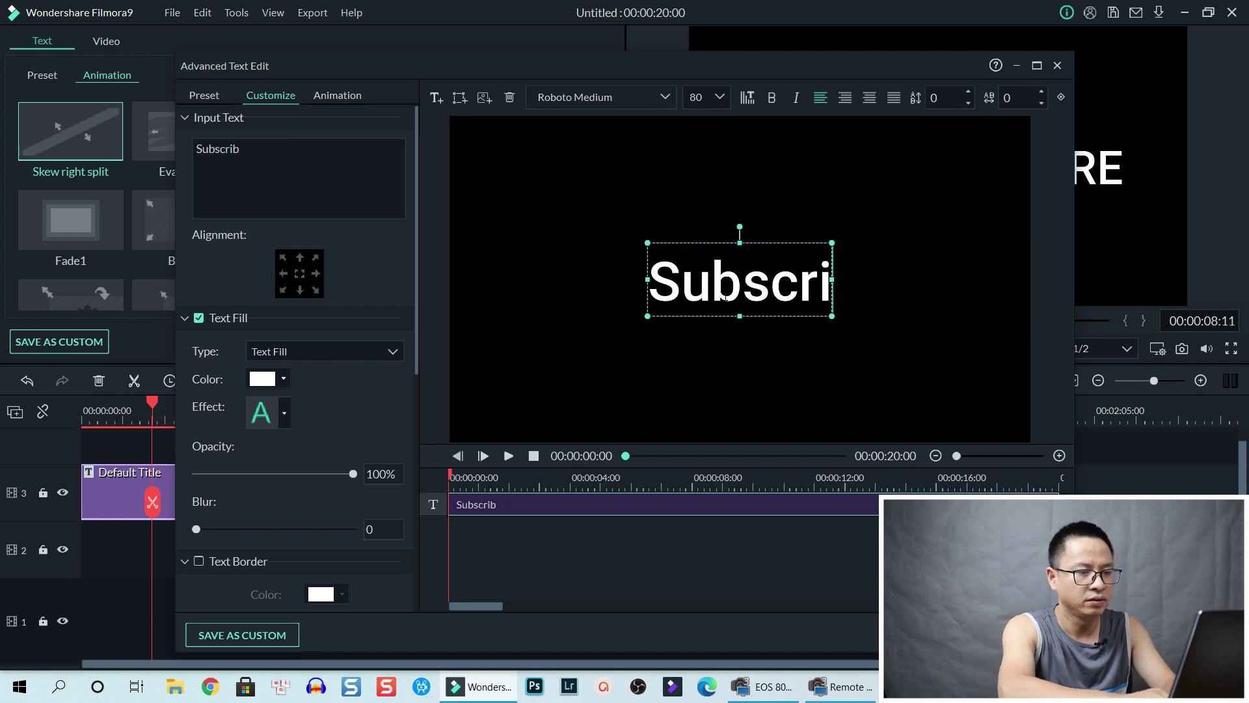
pyautogui.write('e ')
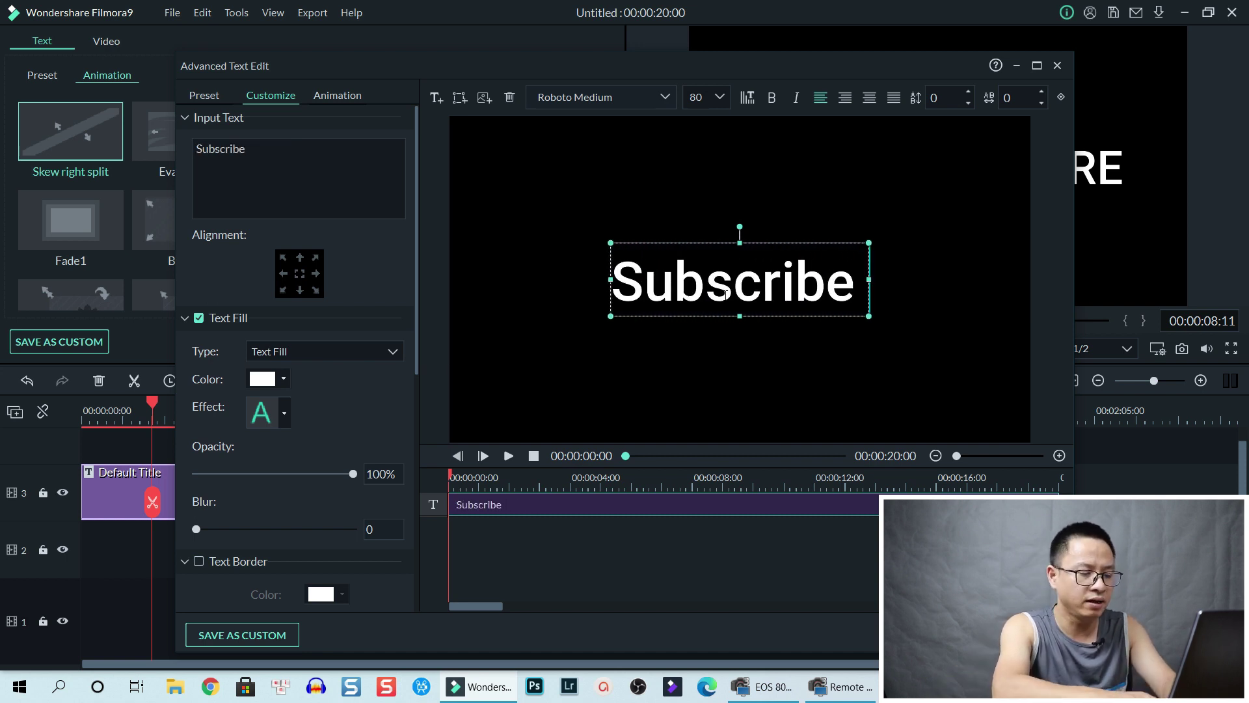
pyautogui.write('& L')
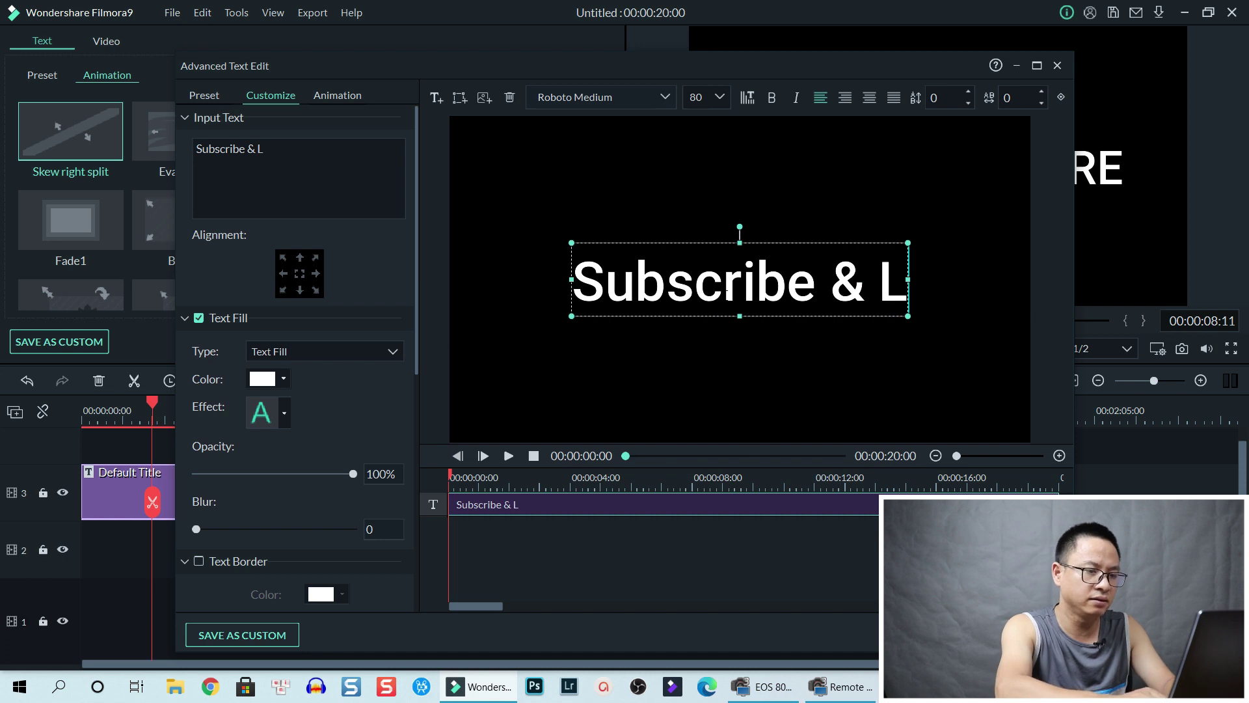
pyautogui.press('BackSpace')
pyautogui.write('Com')
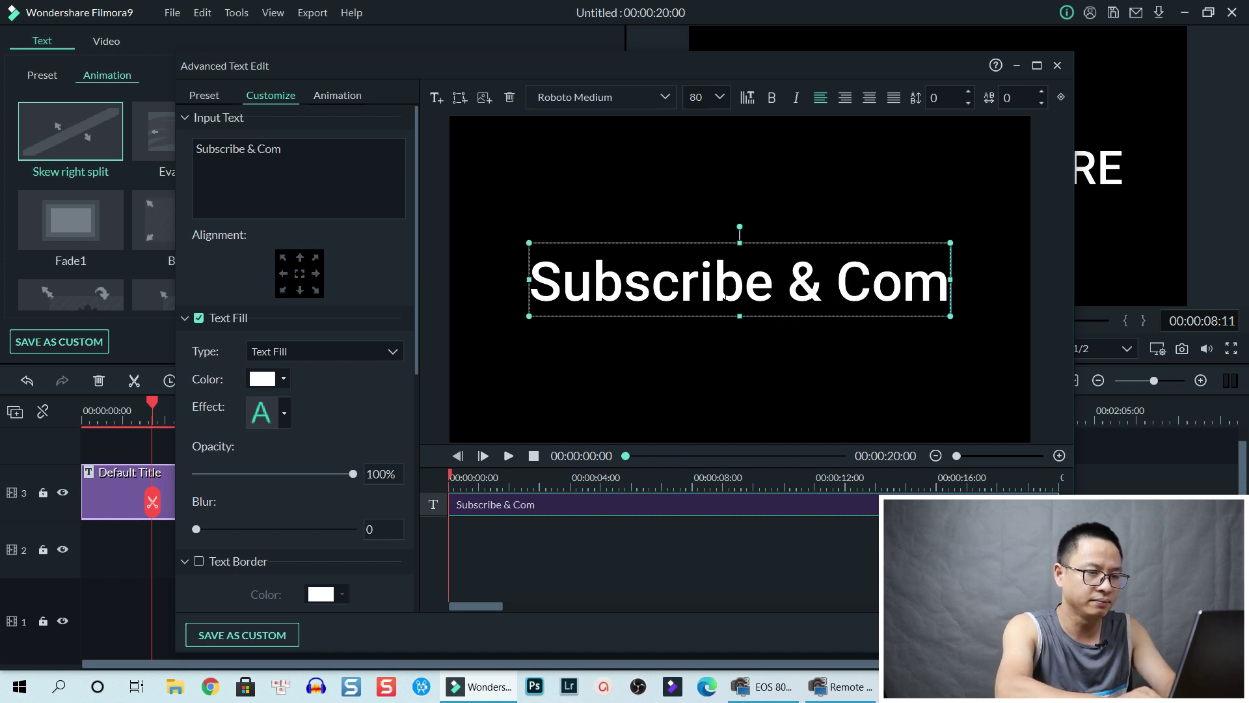
pyautogui.write('men')
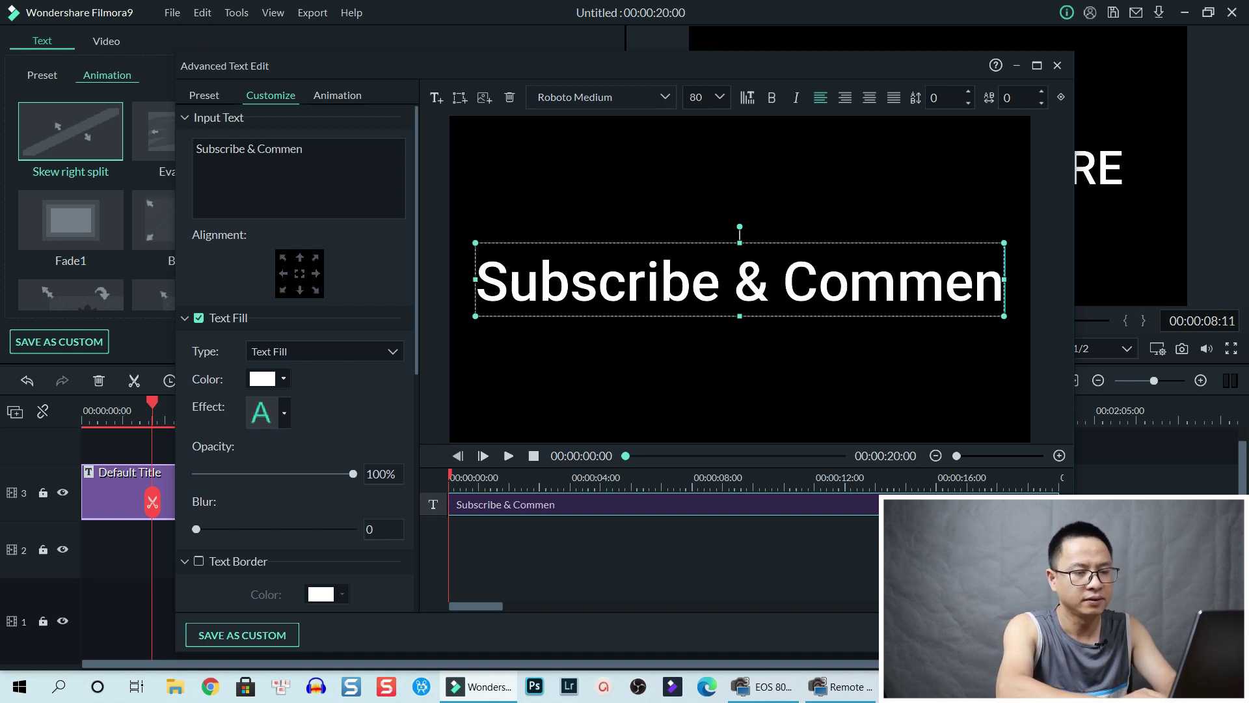
pyautogui.press('BackSpace')
pyautogui.press('BackSpace')
pyautogui.press('BackSpace')
pyautogui.press('BackSpace')
pyautogui.press('BackSpace')
pyautogui.press('BackSpace')
pyautogui.press('BackSpace')
pyautogui.press('BackSpace')
pyautogui.press('BackSpace')
pyautogui.press('BackSpace')
pyautogui.press('BackSpace')
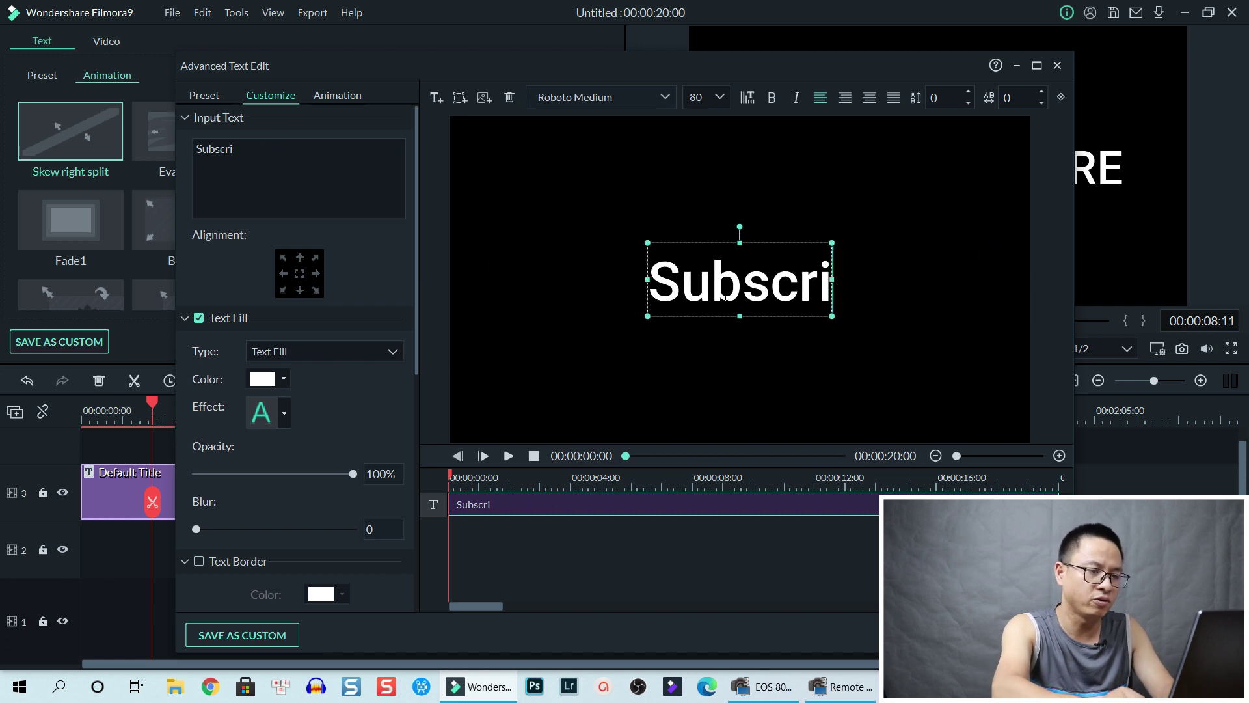
pyautogui.write('be a')
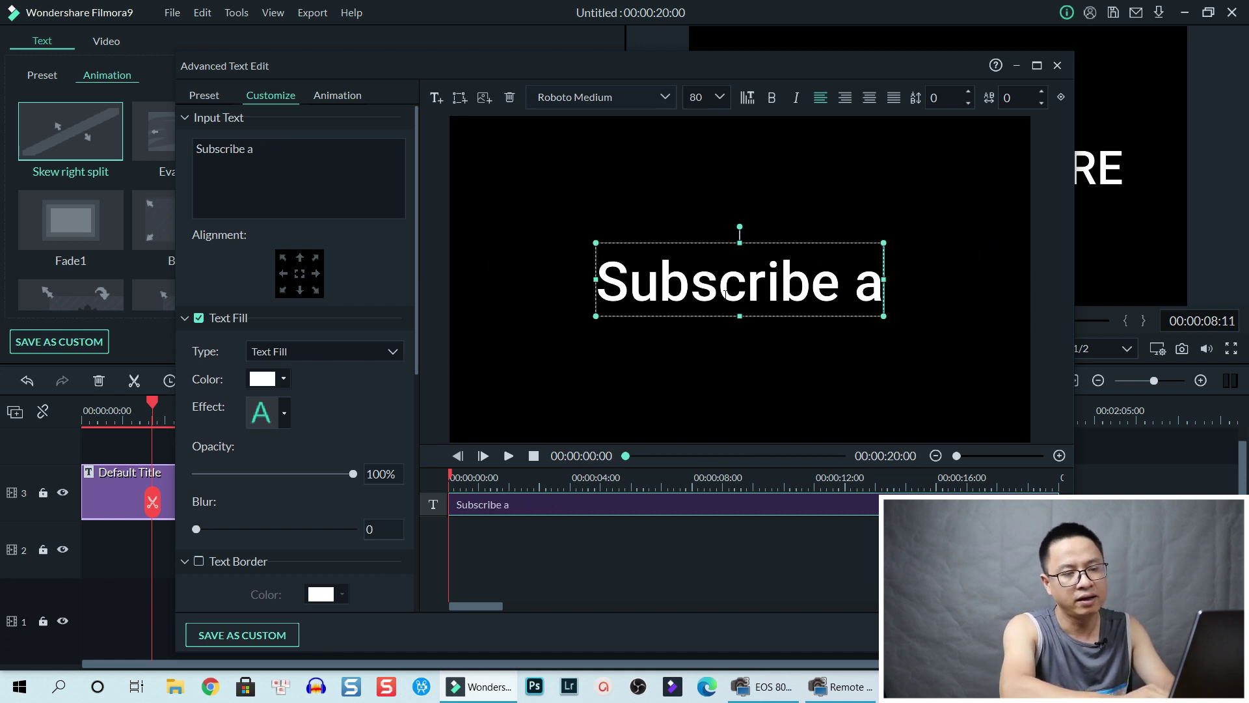
pyautogui.press('BackSpace')
pyautogui.press('BackSpace')
pyautogui.press('BackSpace')
pyautogui.press('BackSpace')
pyautogui.press('BackSpace')
pyautogui.press('BackSpace')
pyautogui.press('BackSpace')
pyautogui.press('BackSpace')
pyautogui.press('BackSpace')
pyautogui.press('BackSpace')
pyautogui.press('BackSpace')
# Enter "Like & Subscribe" as the title text.
pyautogui.write('Like and')
pyautogui.press('BackSpace')
pyautogui.press('BackSpace')
pyautogui.press('BackSpace')
pyautogui.press('BackSpace')
pyautogui.write('& S')
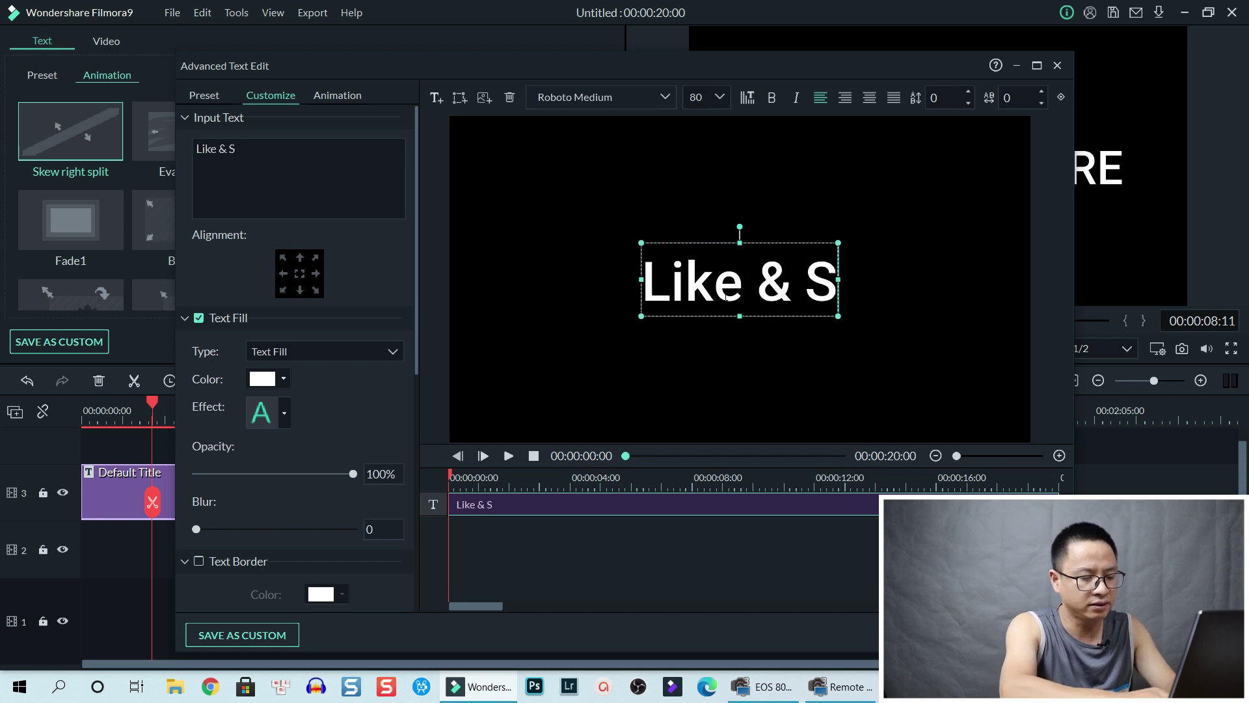
pyautogui.write('ubscribe')
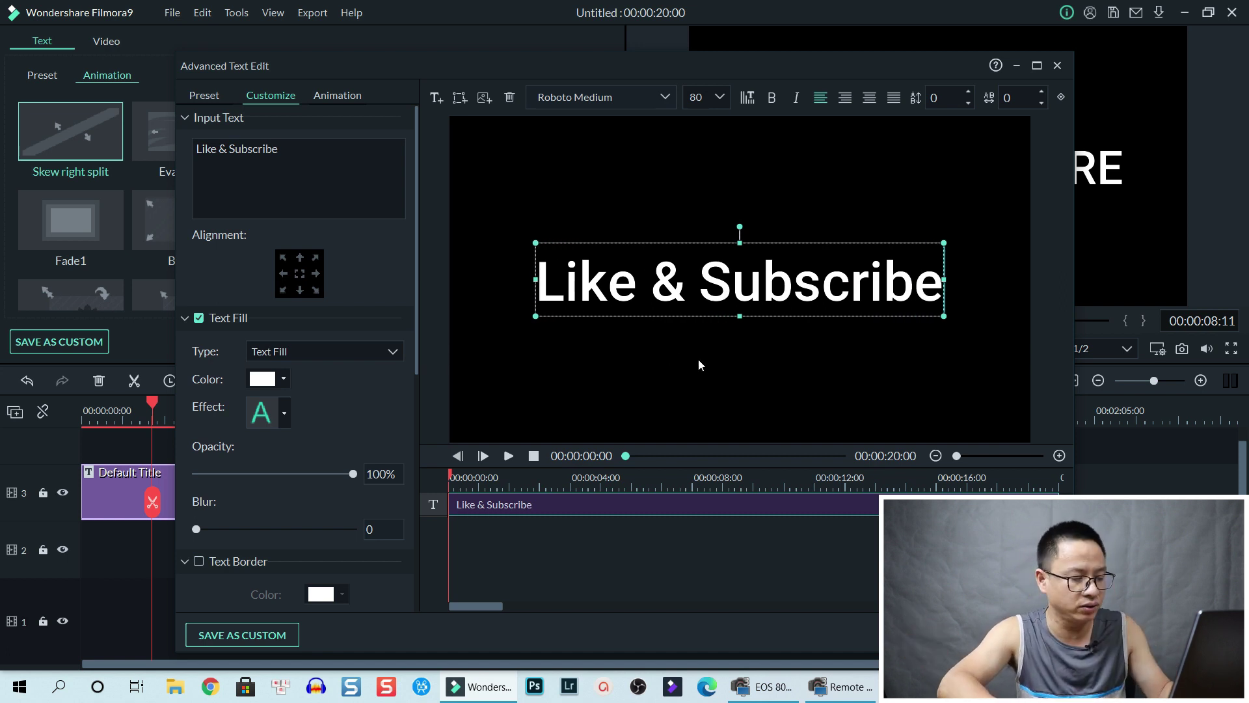
# Format the whole "Like & Subscribe" text in the Bebas Neue font at size 44.
pyautogui.hotkey('ctrl', 'a')
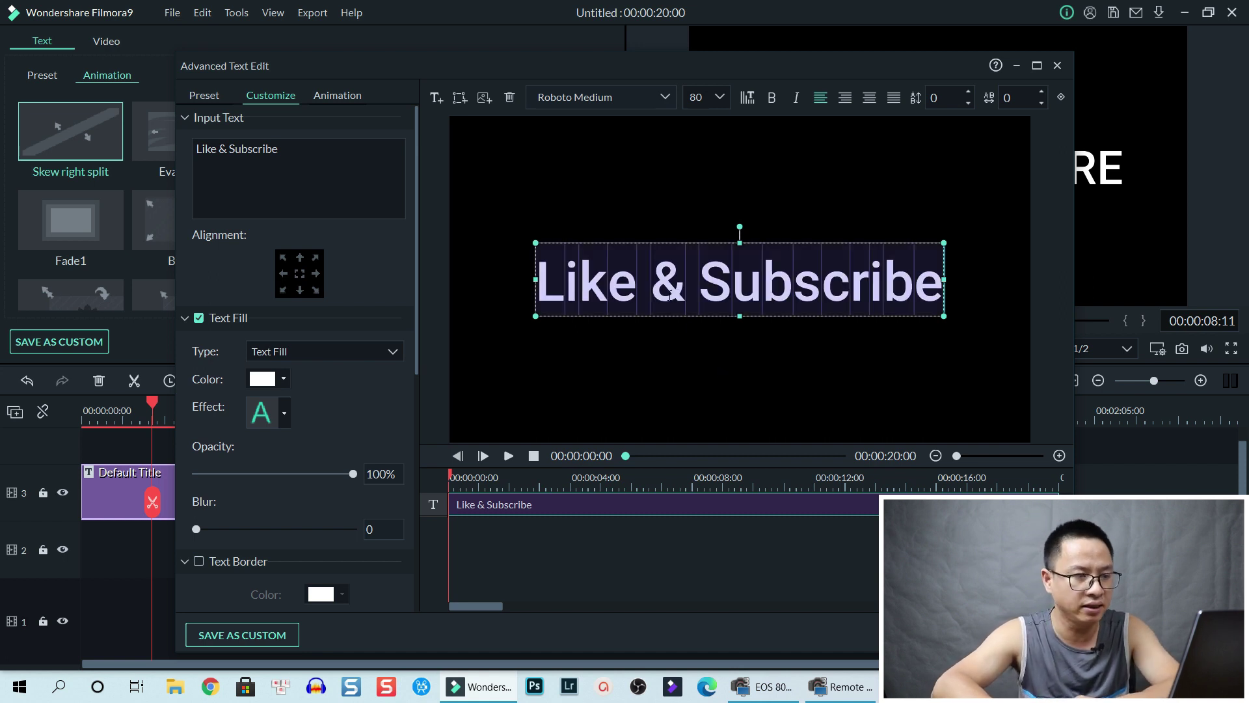
pyautogui.click(589, 97)
pyautogui.write('bebas Neue')
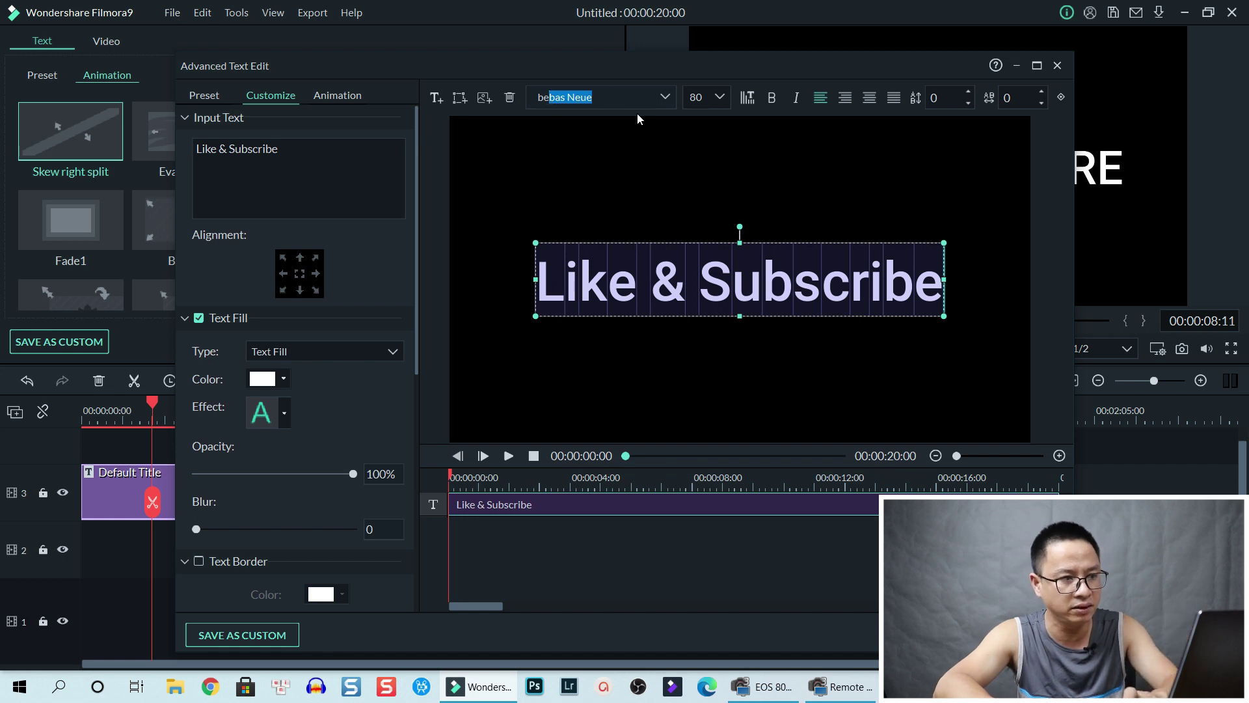
pyautogui.press('Return')
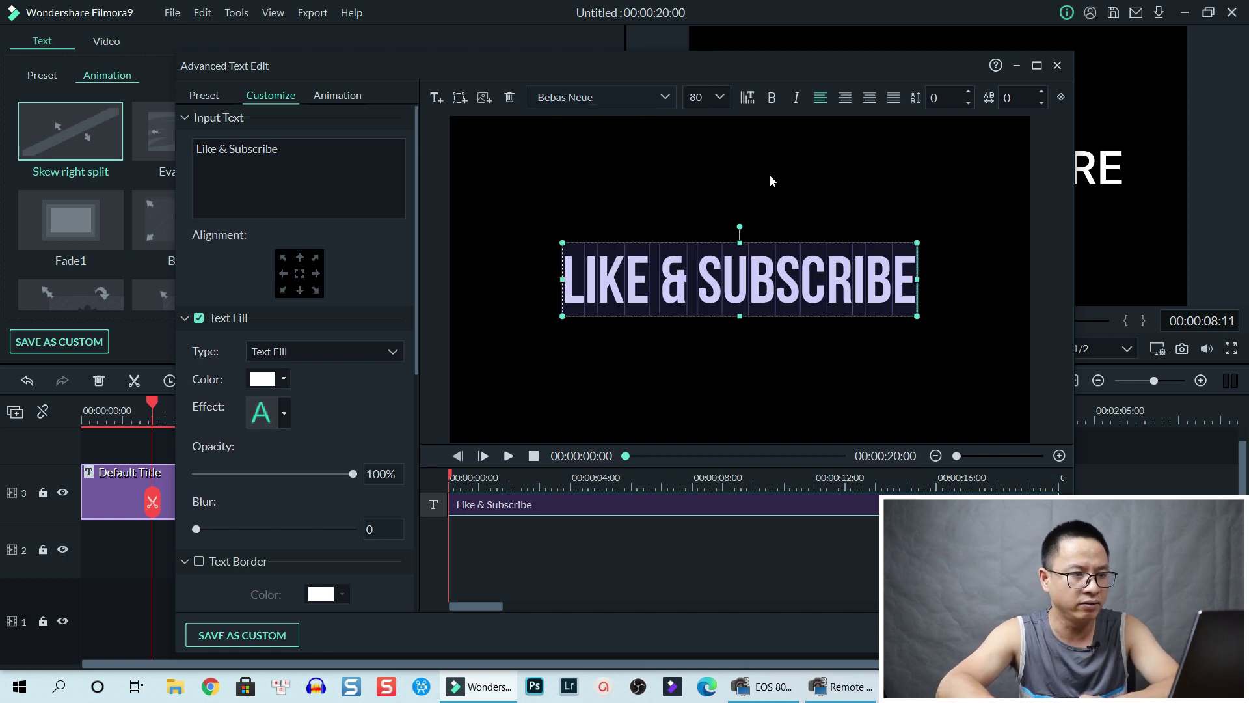
pyautogui.click(699, 97)
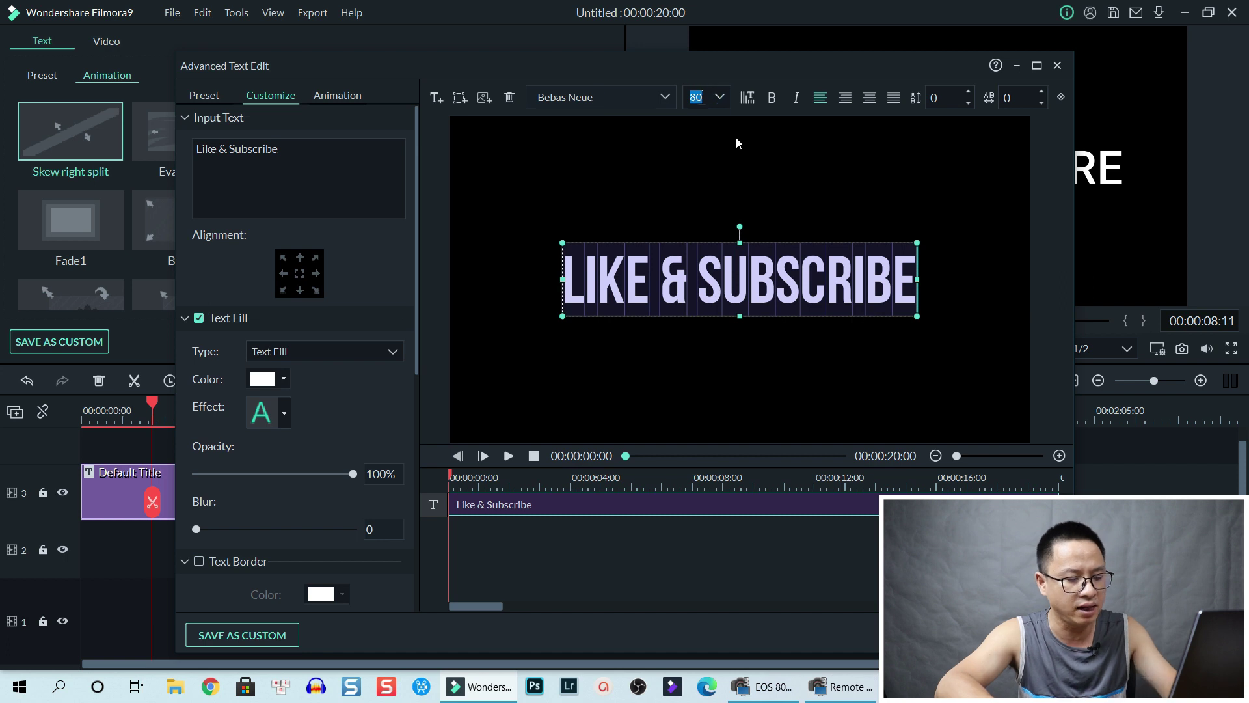
pyautogui.write('44')
pyautogui.press('Return')
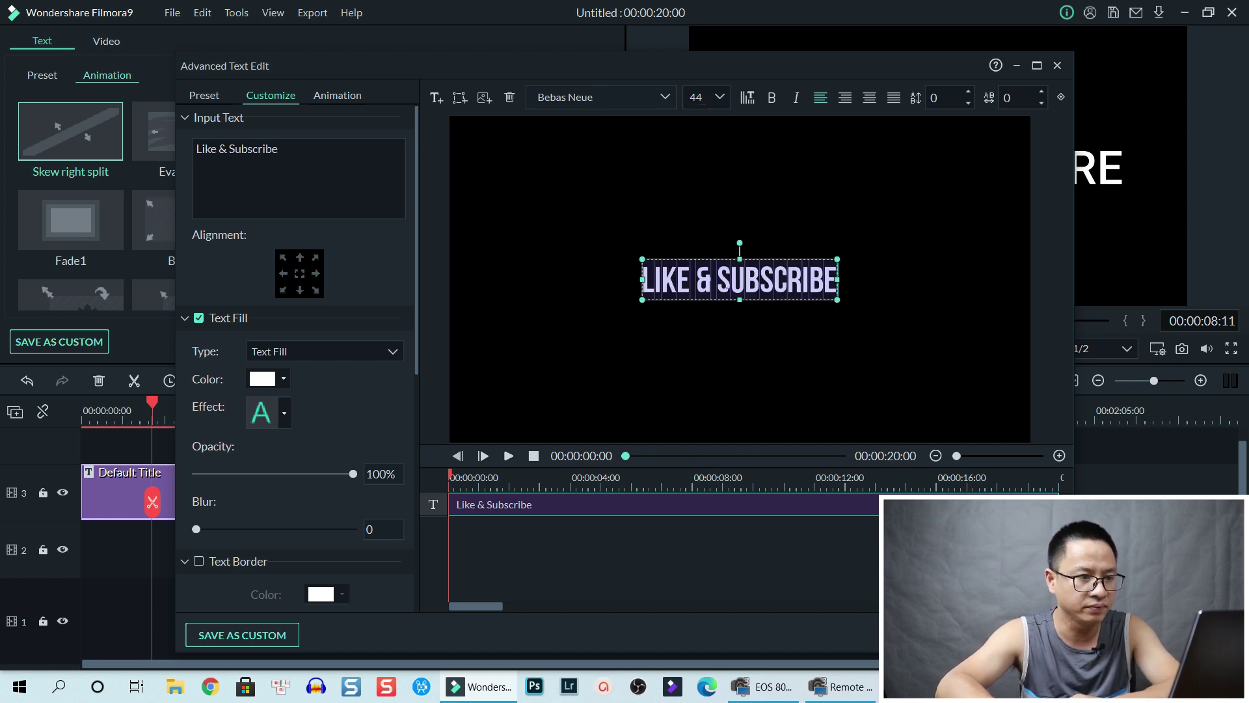
# Move the "Like & Subscribe" text to the upper right area of the canvas.
pyautogui.click(741, 285)
pyautogui.click(797, 237)
pyautogui.click(745, 278)
pyautogui.moveTo(745, 278); pyautogui.dragTo(890, 180)
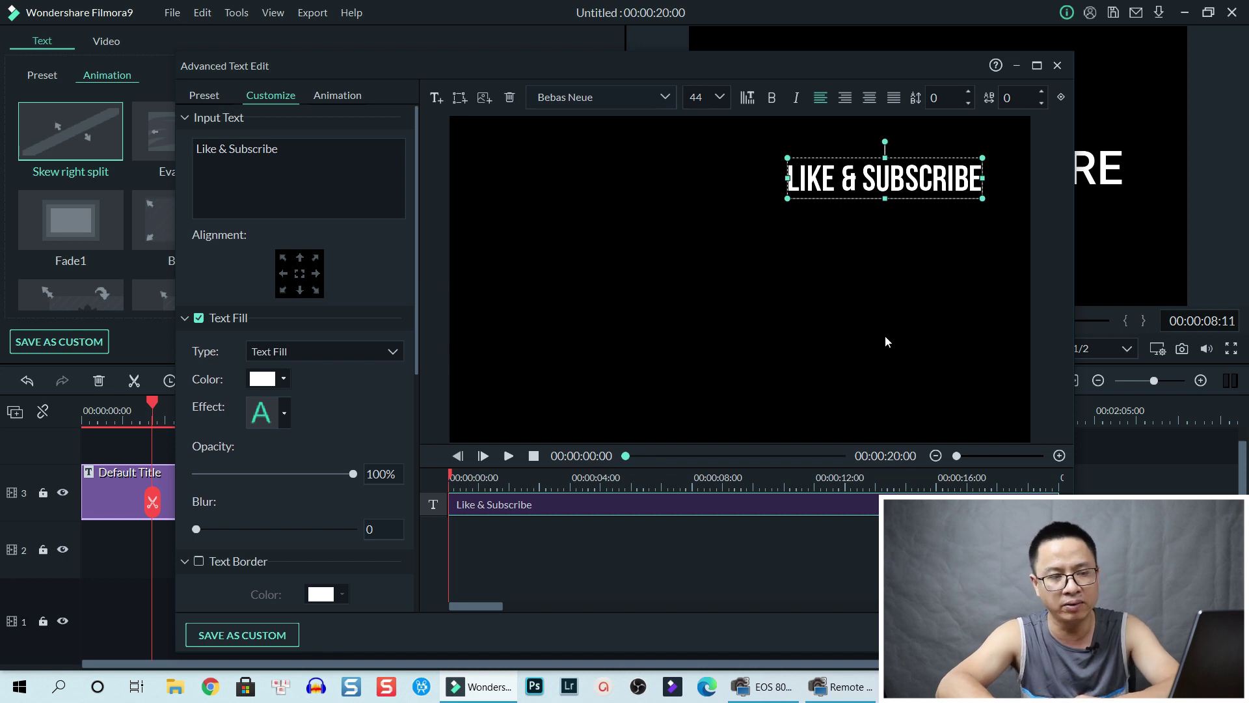
pyautogui.click(849, 314)
pyautogui.click(830, 180)
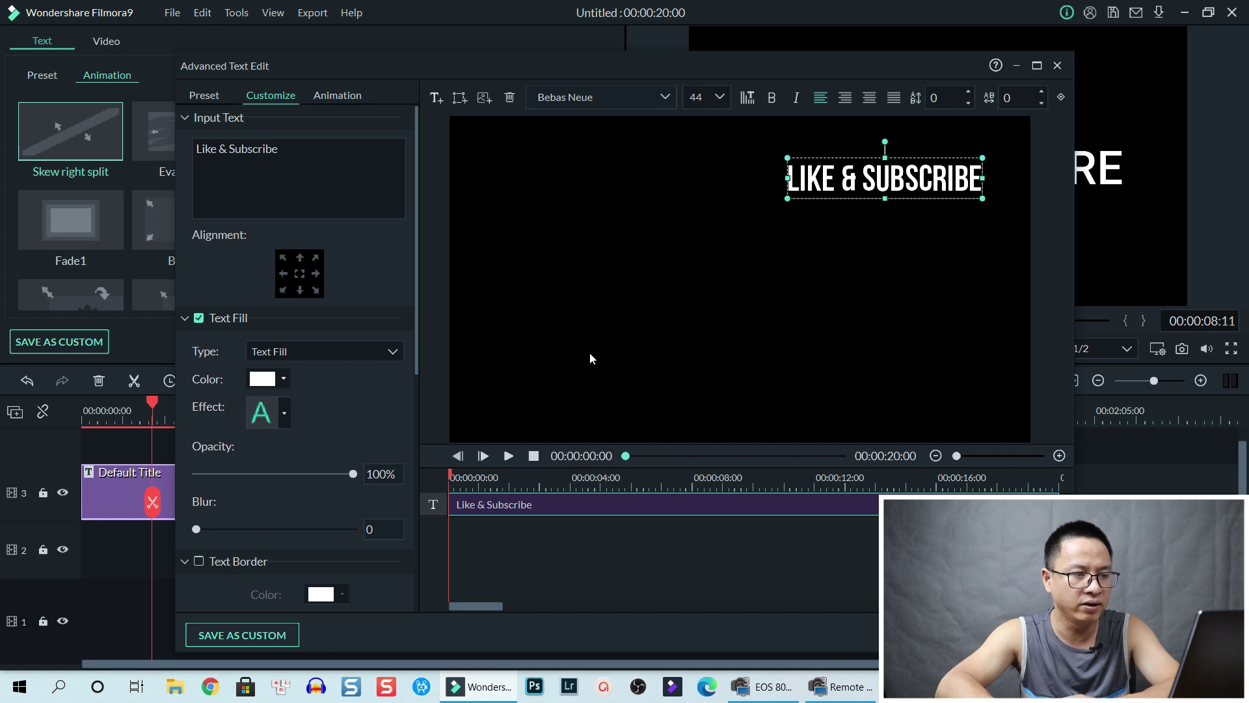
# Add a circle shape and place it centred below the "Like & Subscribe" heading.
pyautogui.click(460, 98)
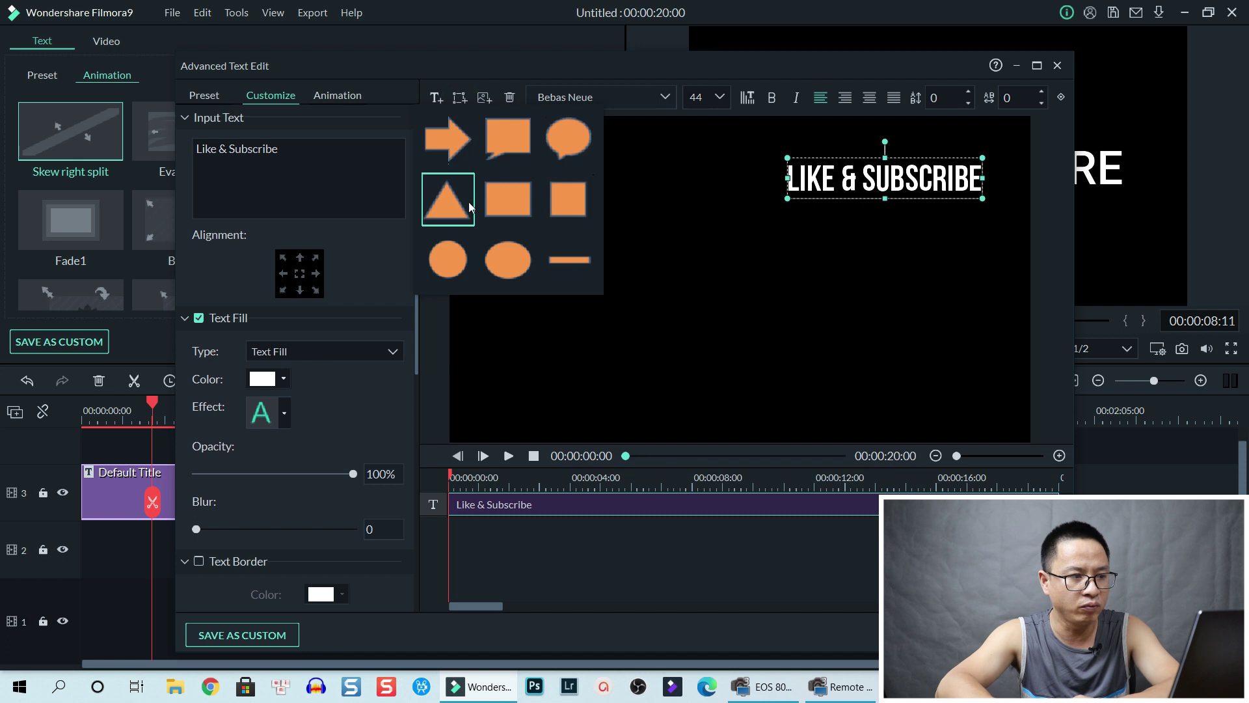
pyautogui.click(454, 268)
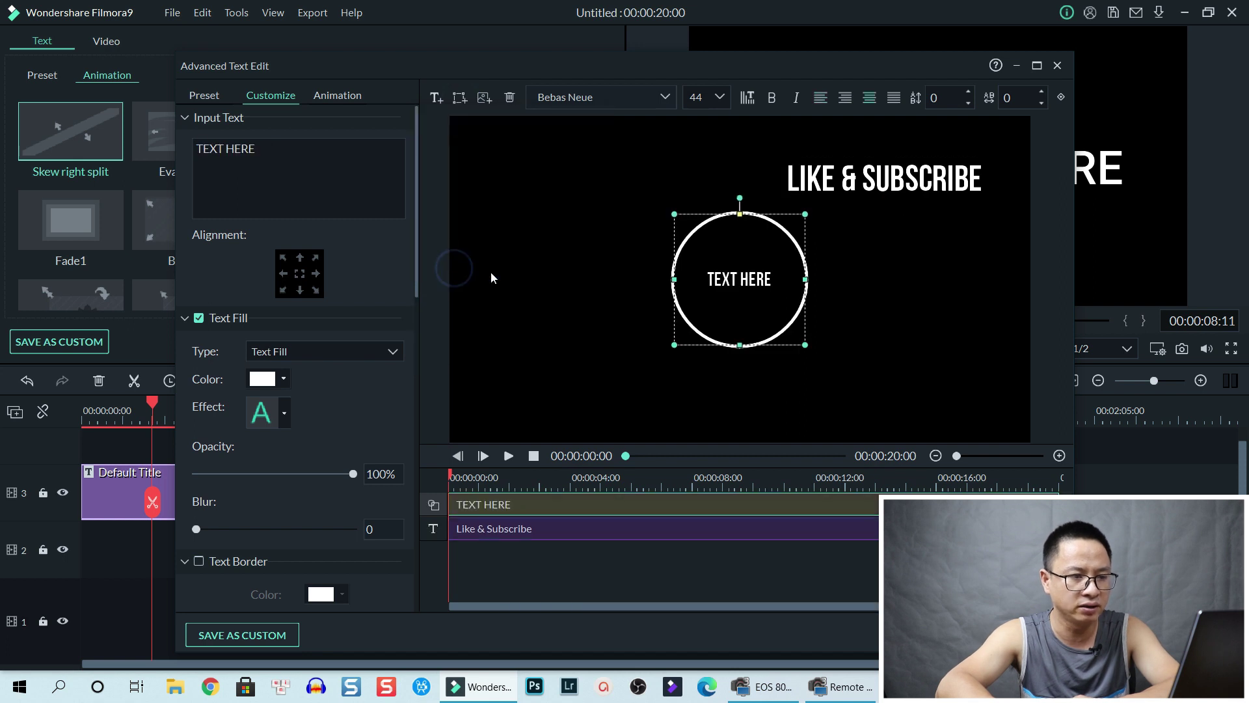
pyautogui.moveTo(714, 278); pyautogui.dragTo(864, 287)
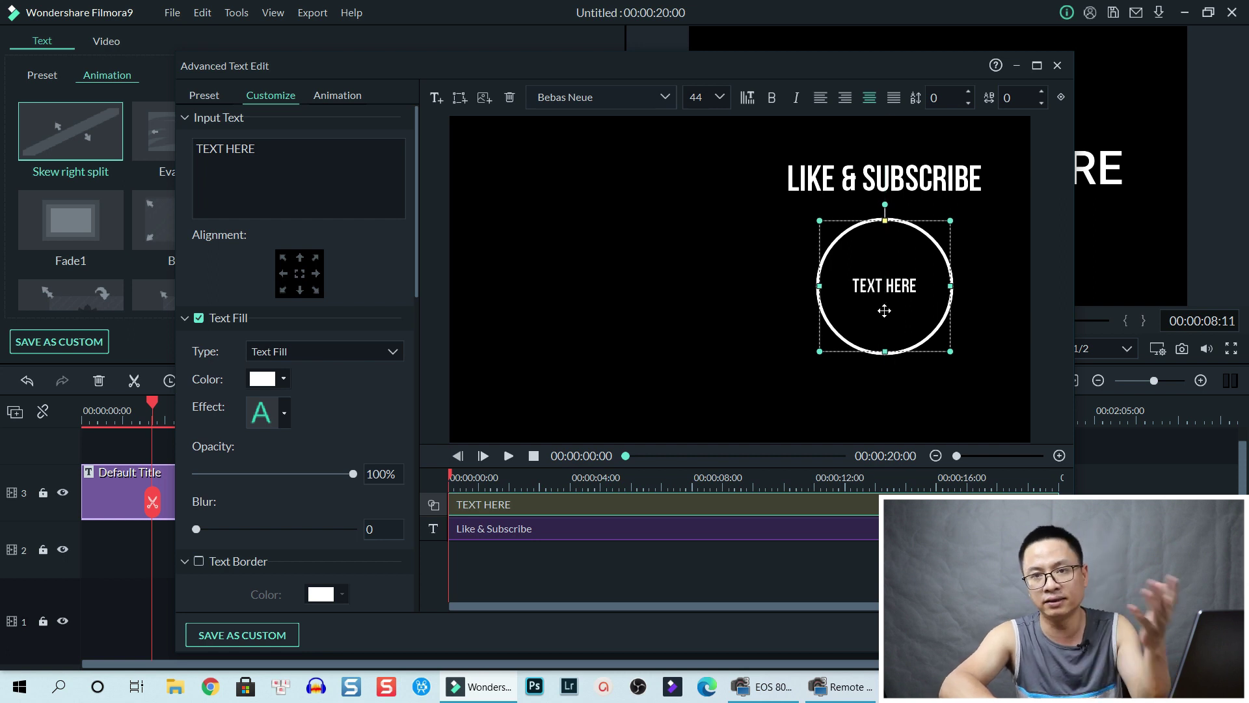
# Clear the placeholder text inside the circle so only its outline remains.
pyautogui.doubleClick(885, 291)
pyautogui.hotkey('ctrl', 'a')
pyautogui.press('BackSpace')
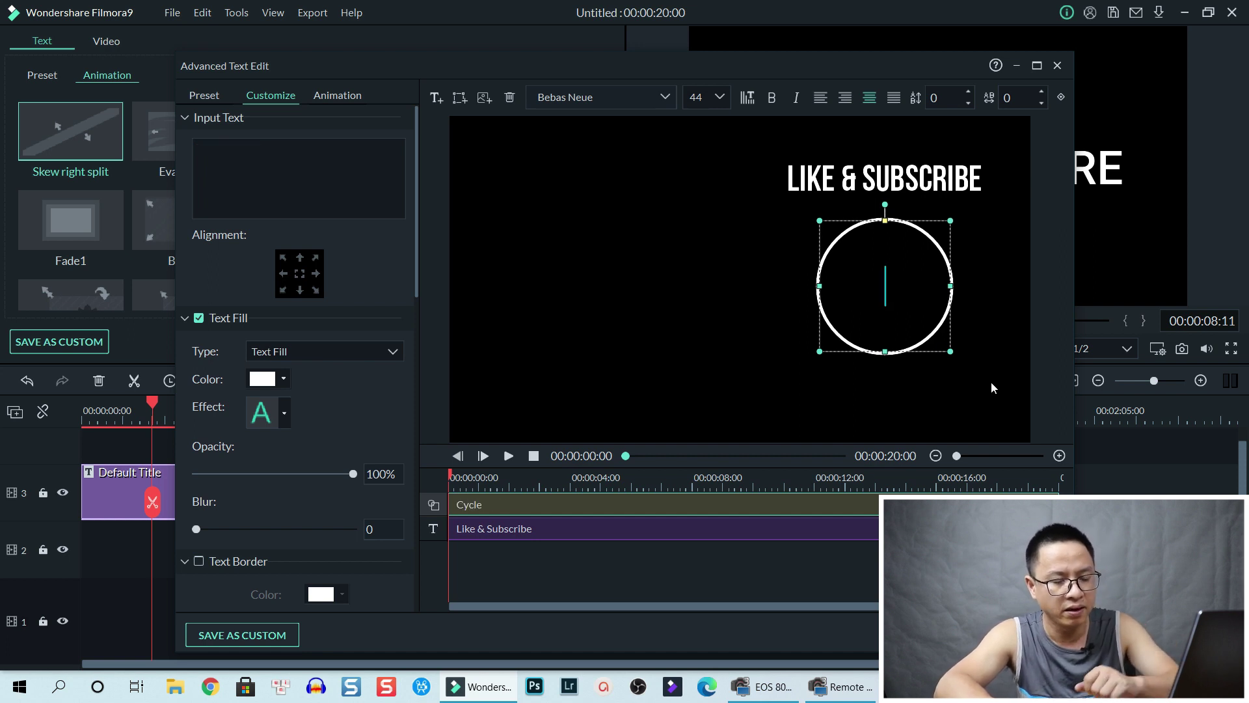
pyautogui.click(892, 401)
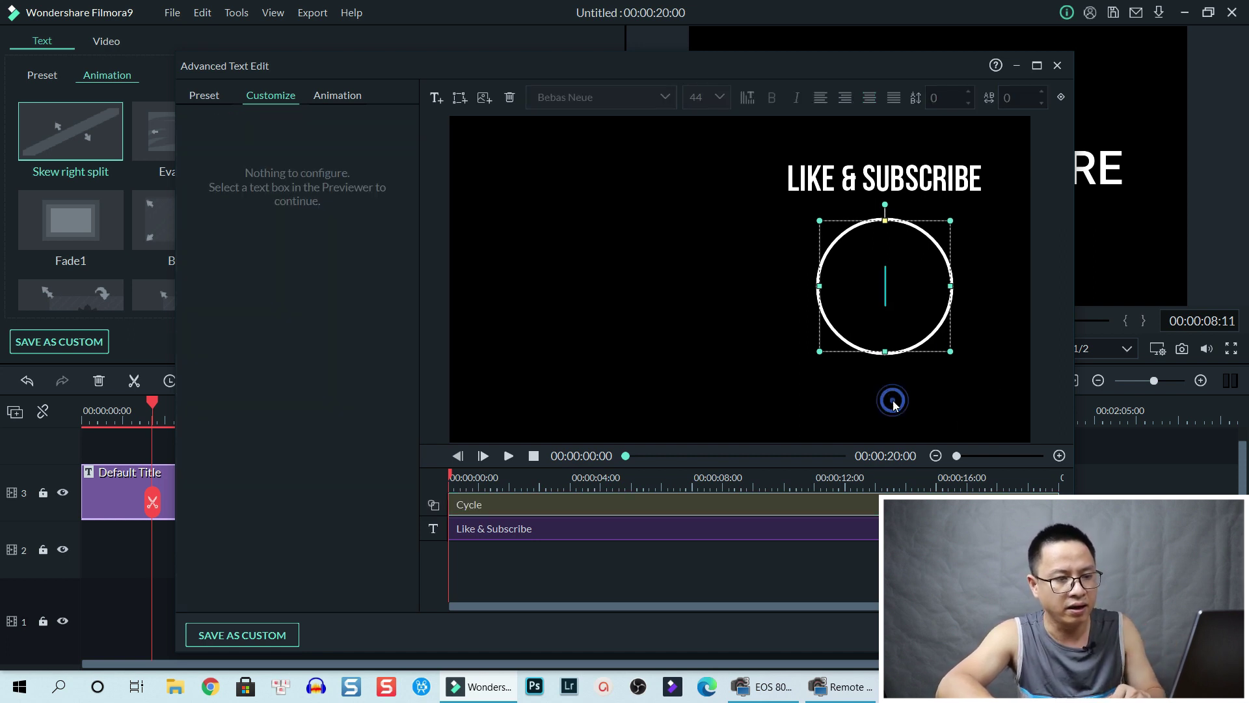
pyautogui.click(557, 505)
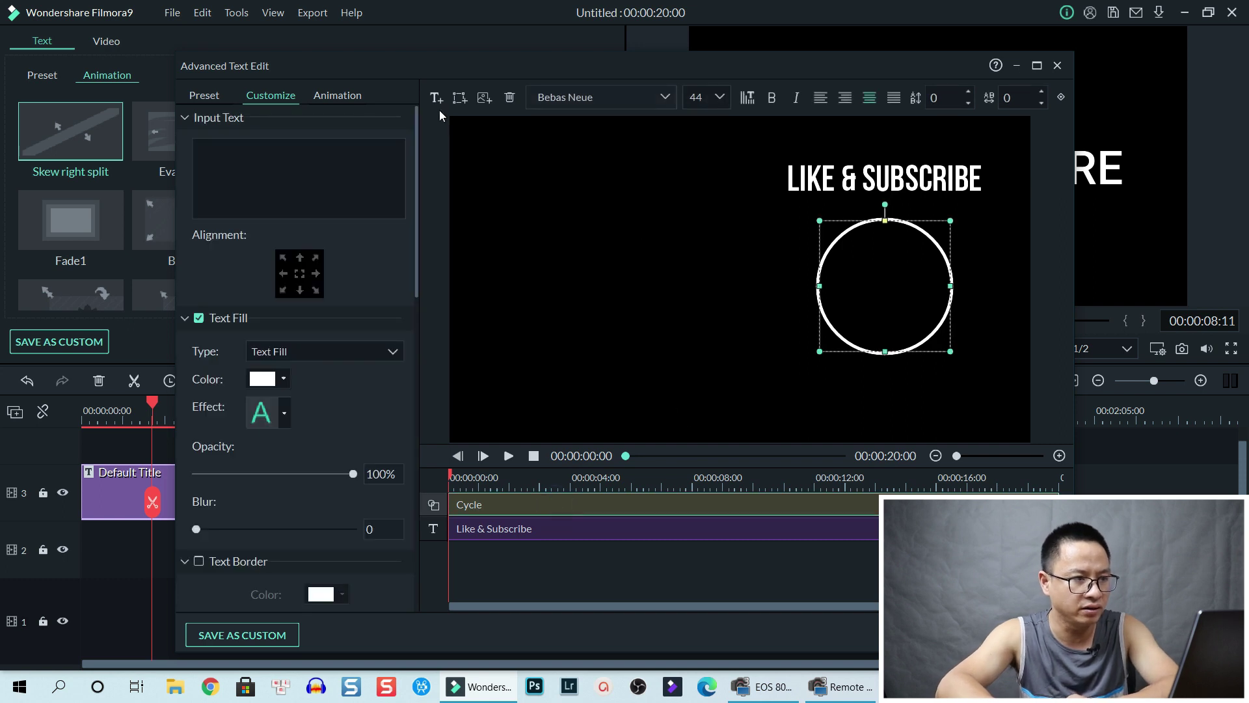
# Add a rounded rectangle shape, enlarge it to video-thumbnail proportions and place it in the upper left area of the canvas.
pyautogui.click(460, 98)
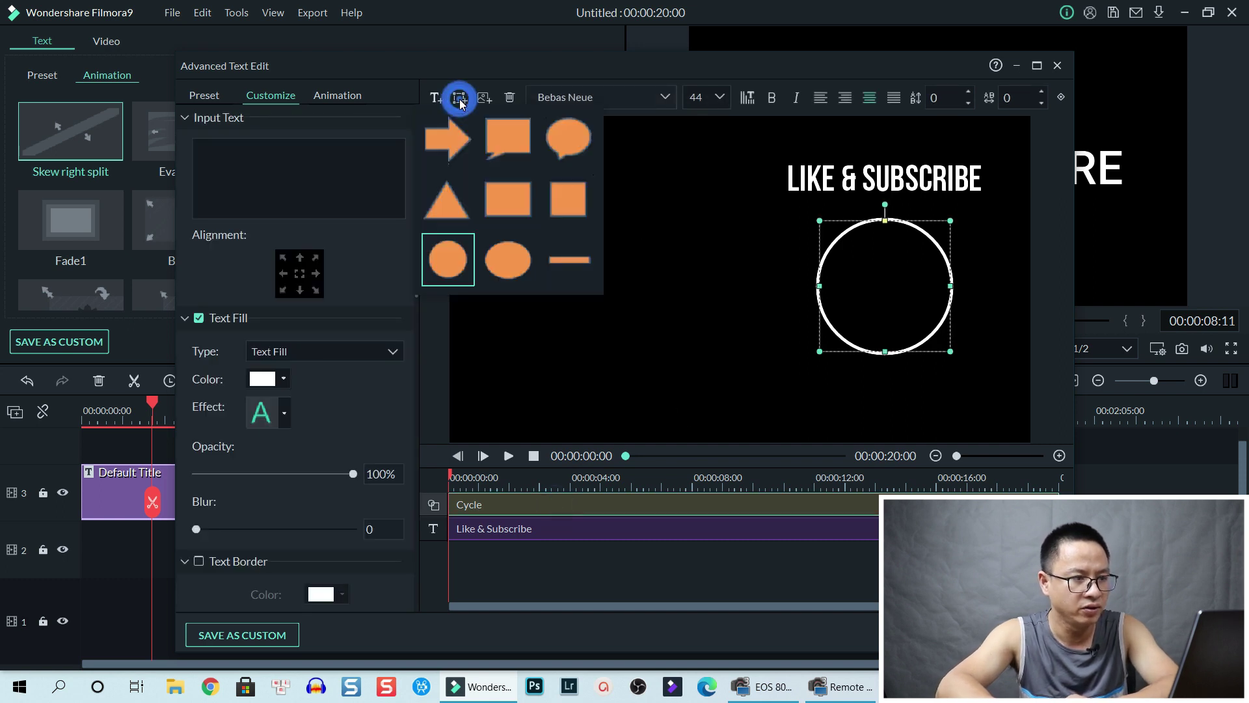
pyautogui.click(497, 208)
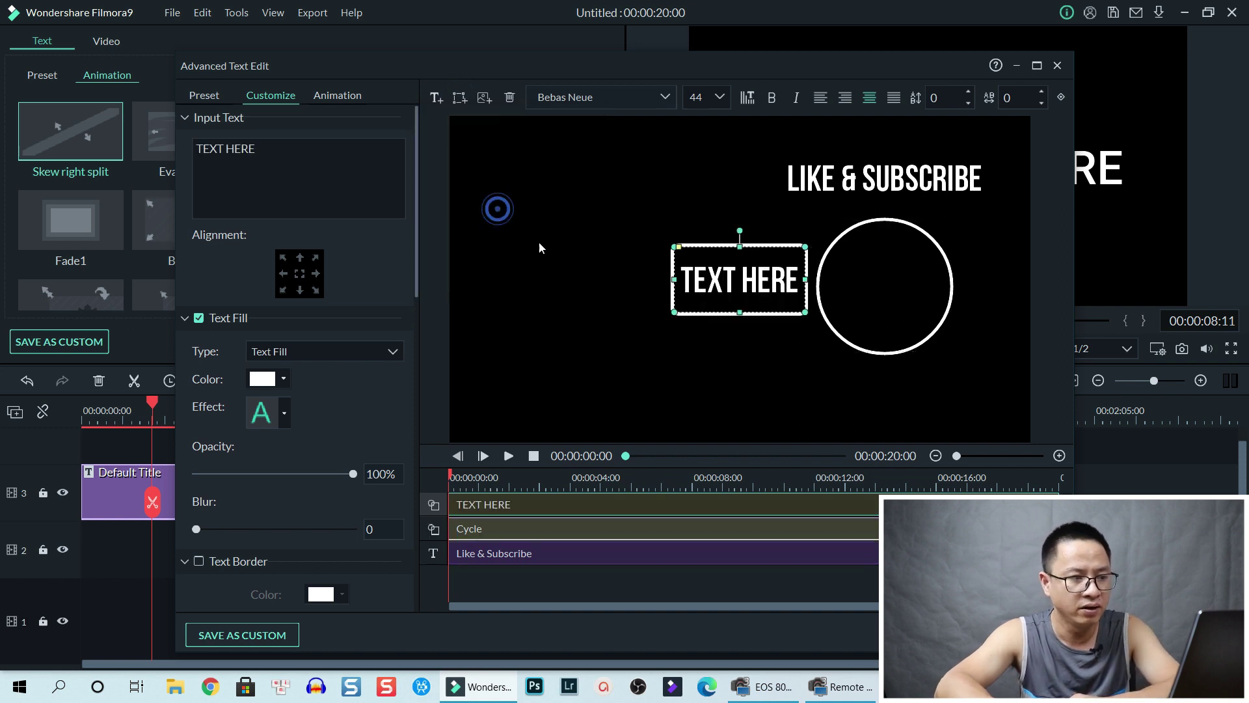
pyautogui.moveTo(726, 281); pyautogui.dragTo(542, 246)
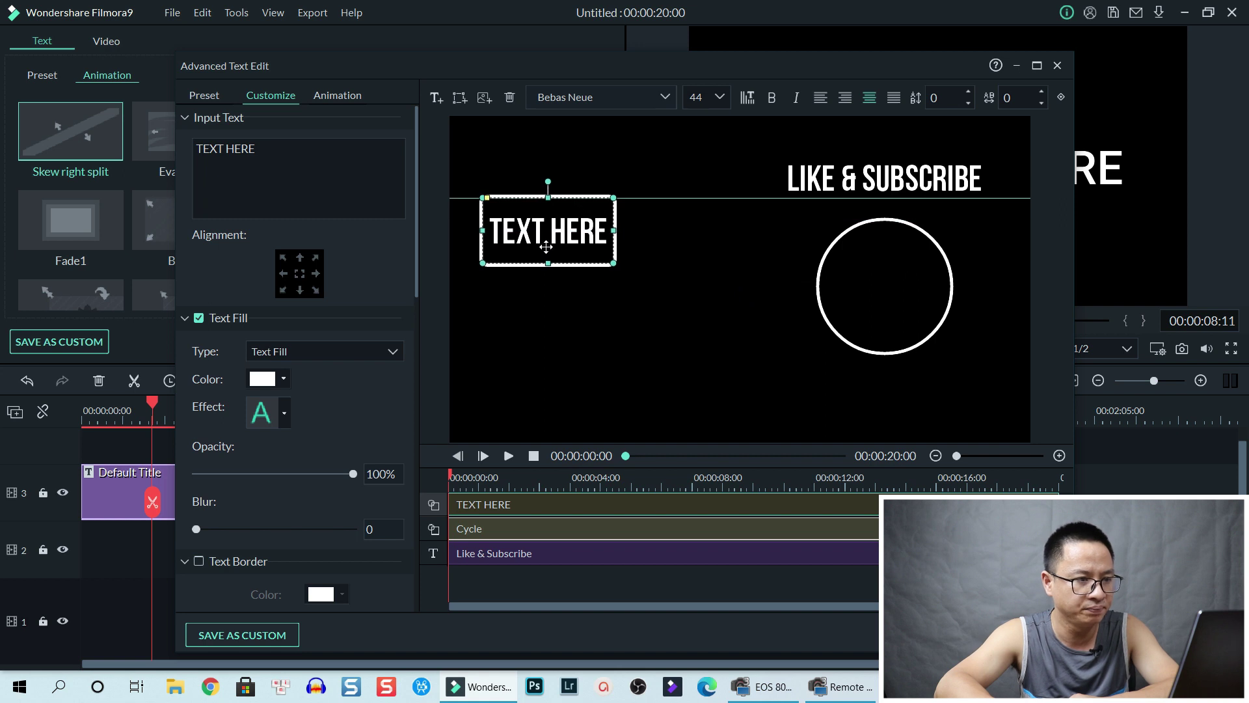
pyautogui.moveTo(615, 263); pyautogui.dragTo(631, 306)
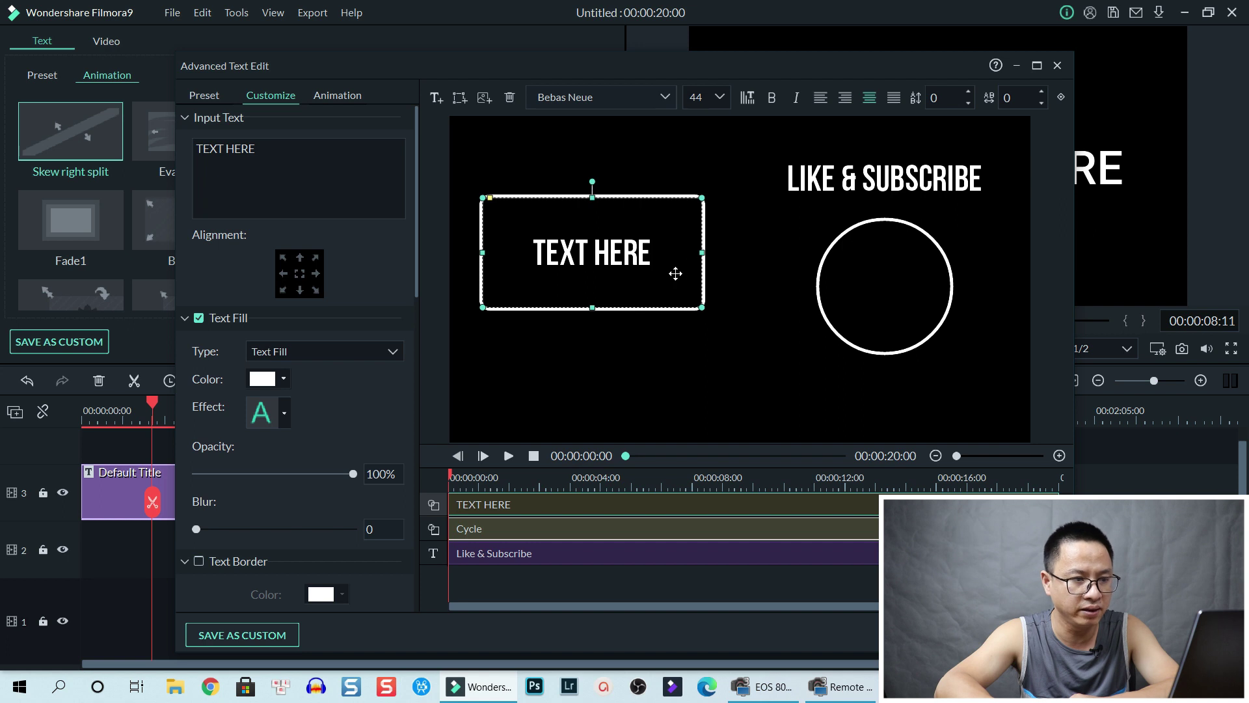
pyautogui.moveTo(702, 253)
pyautogui.mouseDown()
pyautogui.moveTo(588, 256)
pyautogui.moveTo(597, 248)
pyautogui.mouseUp()
pyautogui.click(585, 279)
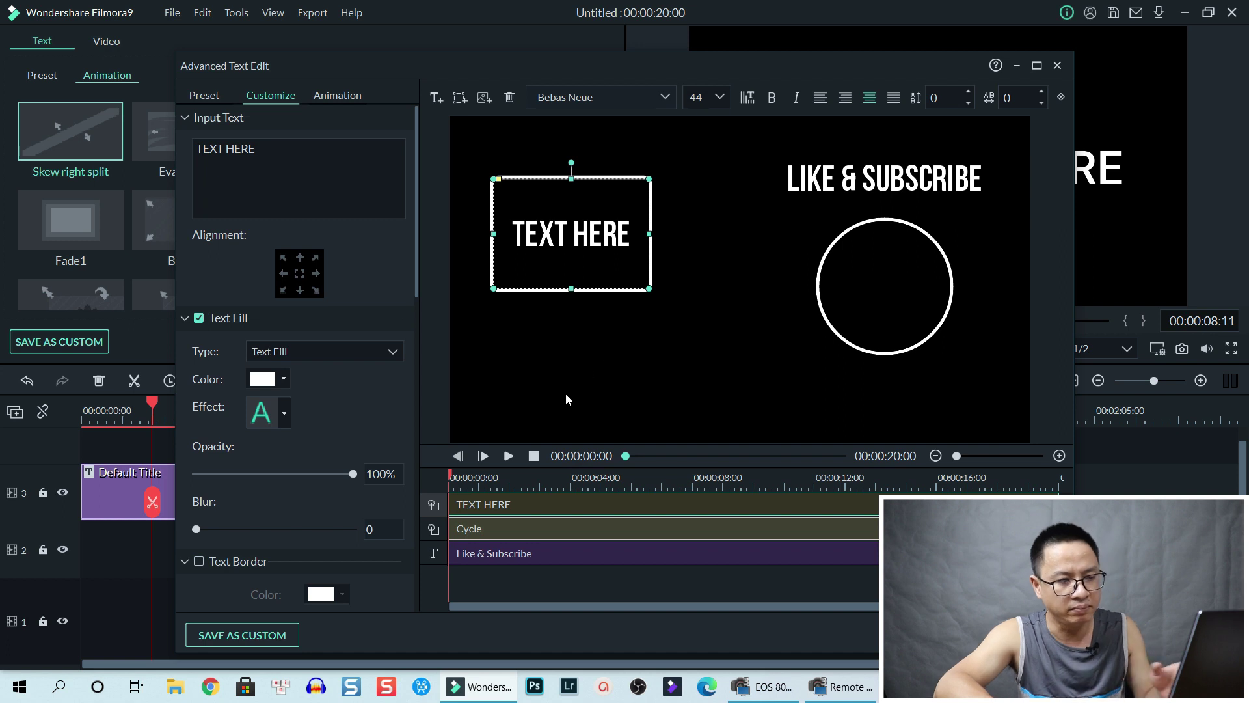
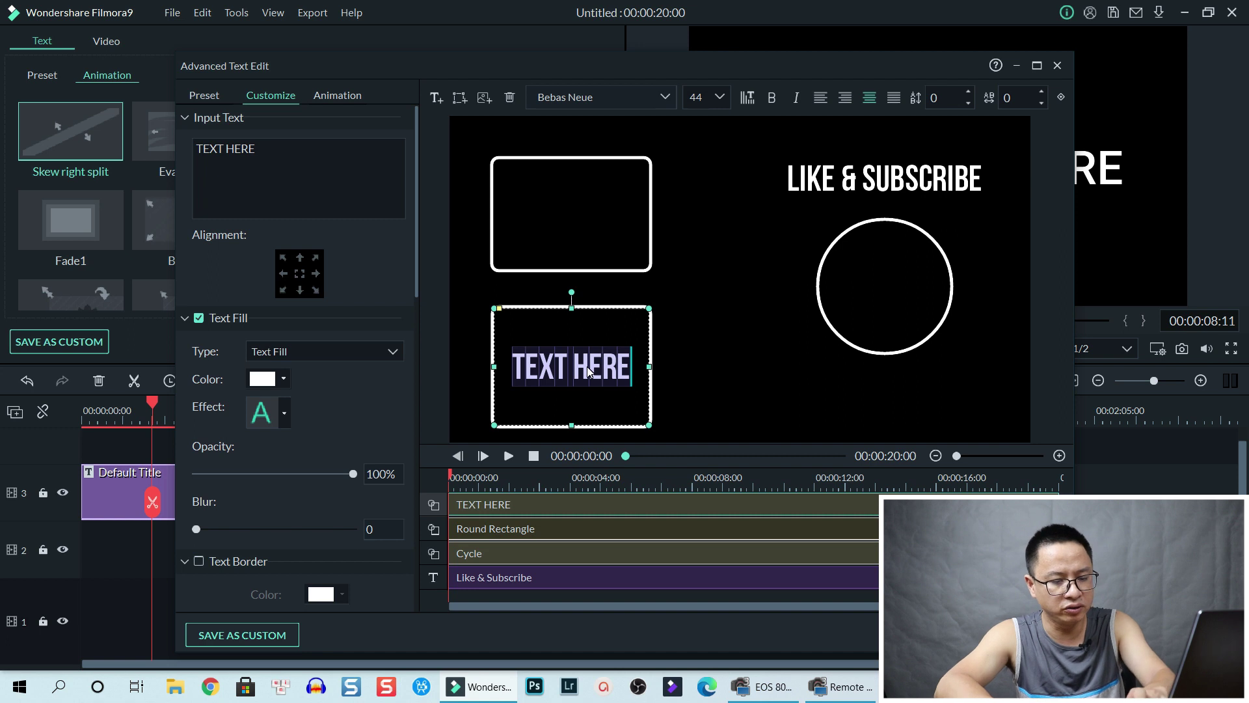
# Add a new text box centred below the circle and enter "Subscribe" in it.
pyautogui.click(759, 384)
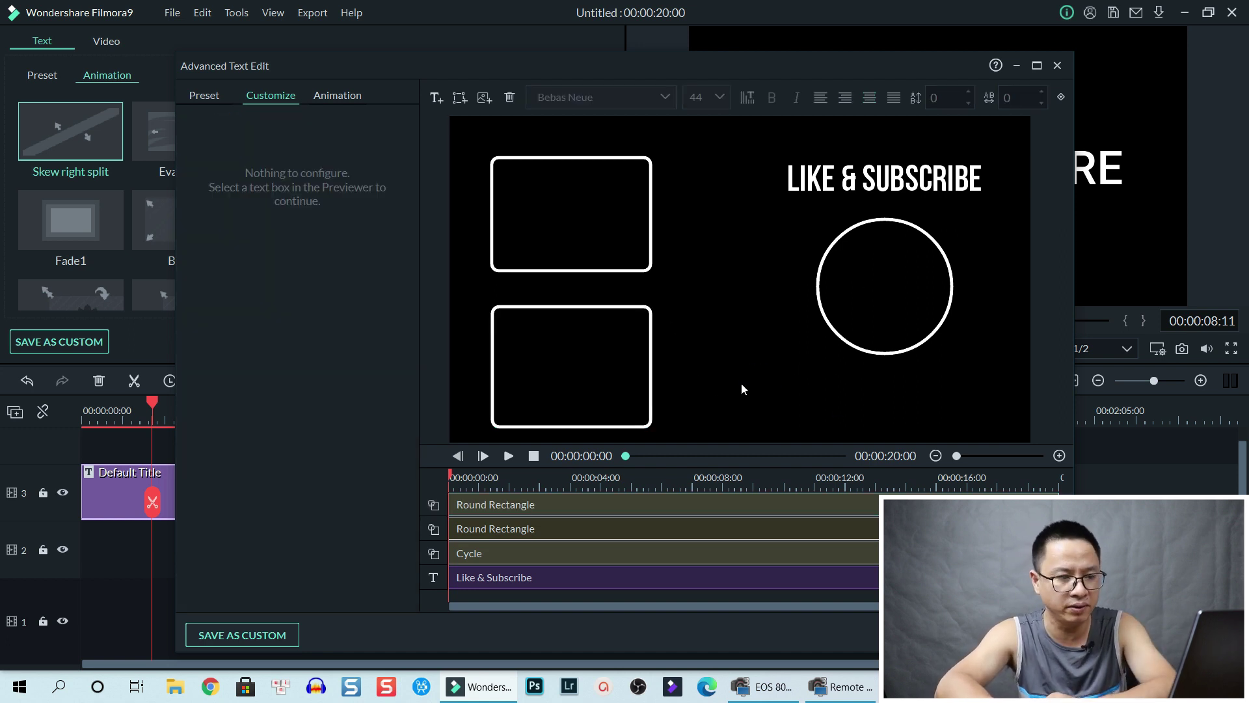
pyautogui.click(436, 99)
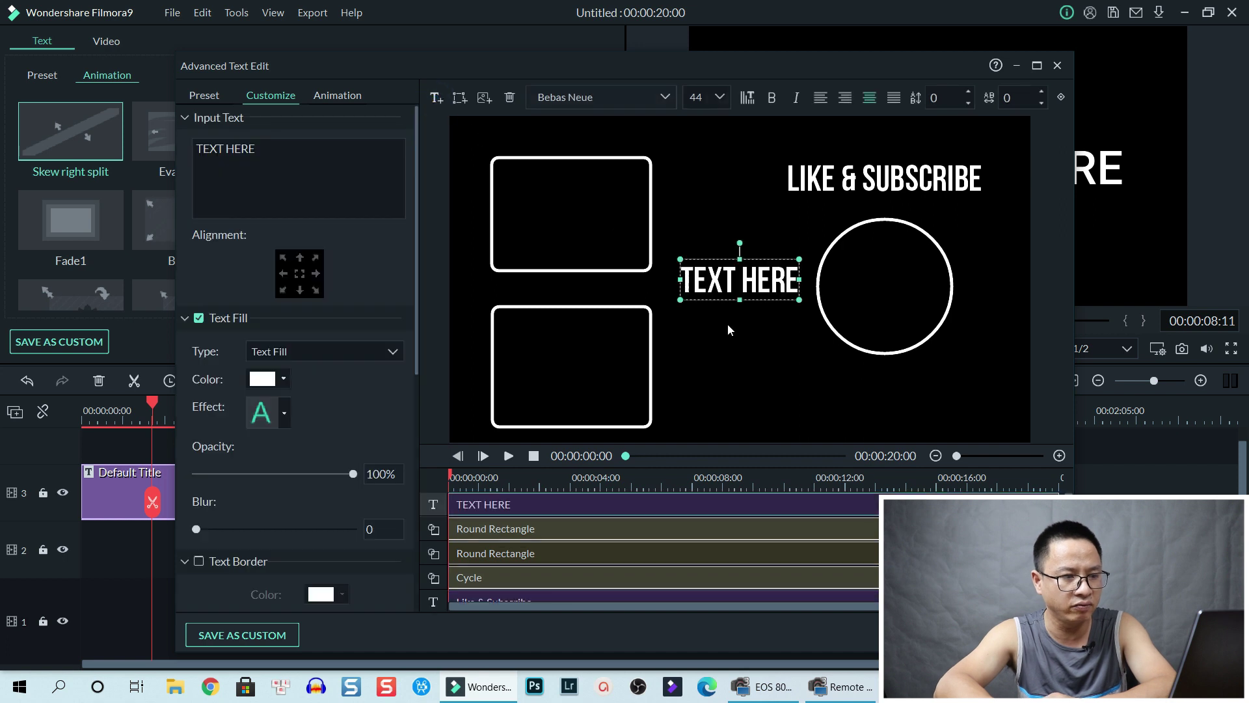
pyautogui.moveTo(731, 290); pyautogui.dragTo(879, 408)
pyautogui.doubleClick(878, 408)
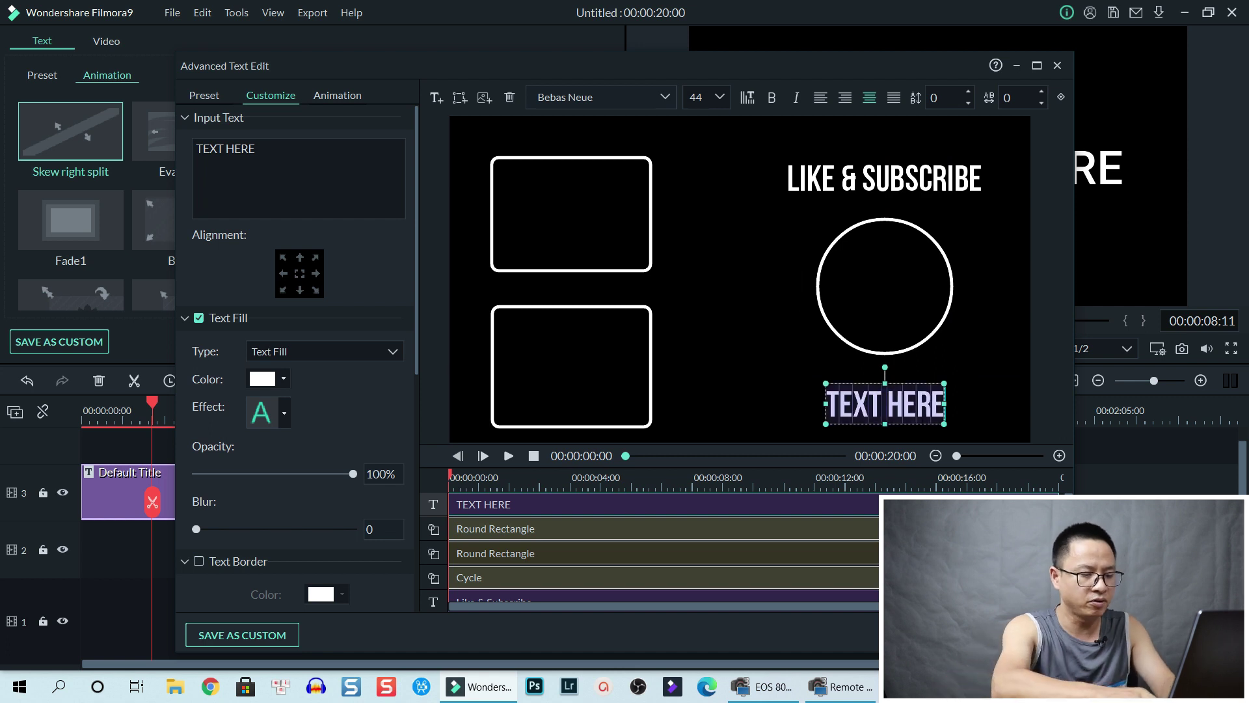
pyautogui.write('Subscib')
pyautogui.press('BackSpace')
pyautogui.press('BackSpace')
pyautogui.write('ribe')
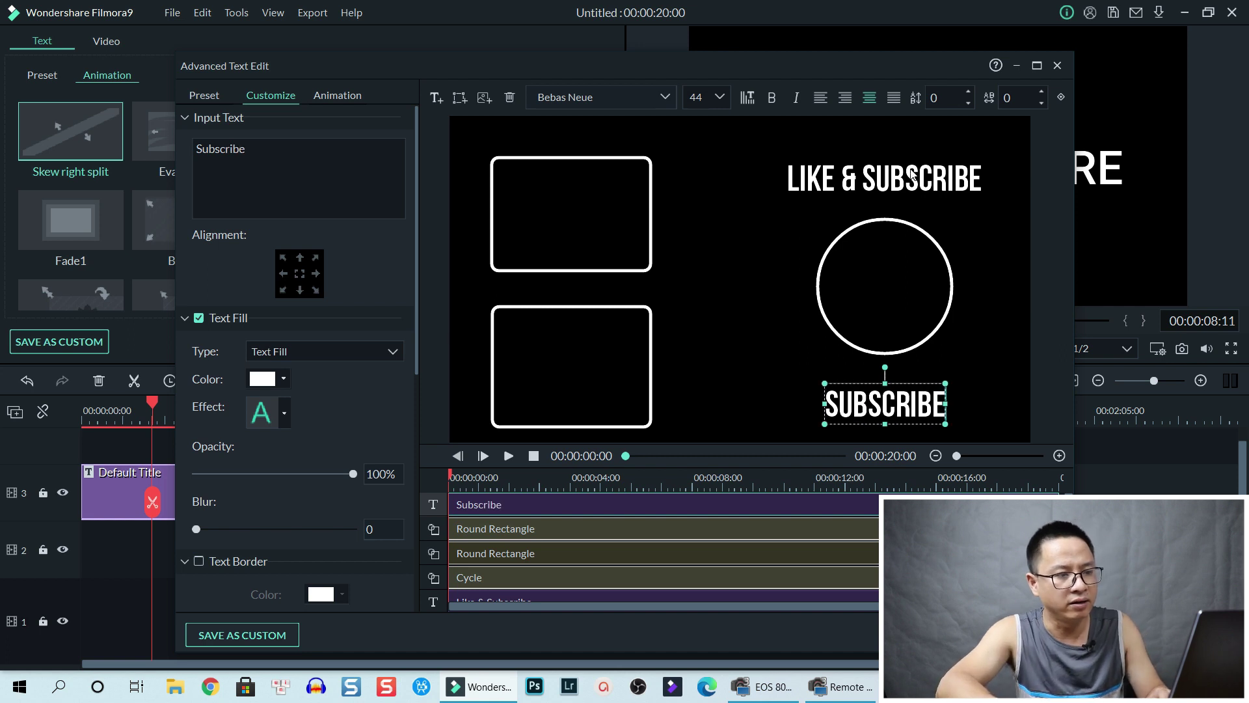
# Move the "Like & Subscribe" heading towards the canvas centre and replace its text with "Watch More".
pyautogui.moveTo(913, 176); pyautogui.dragTo(758, 184)
pyautogui.doubleClick(758, 184)
pyautogui.hotkey('ctrl', 'a')
pyautogui.write('Watch More')
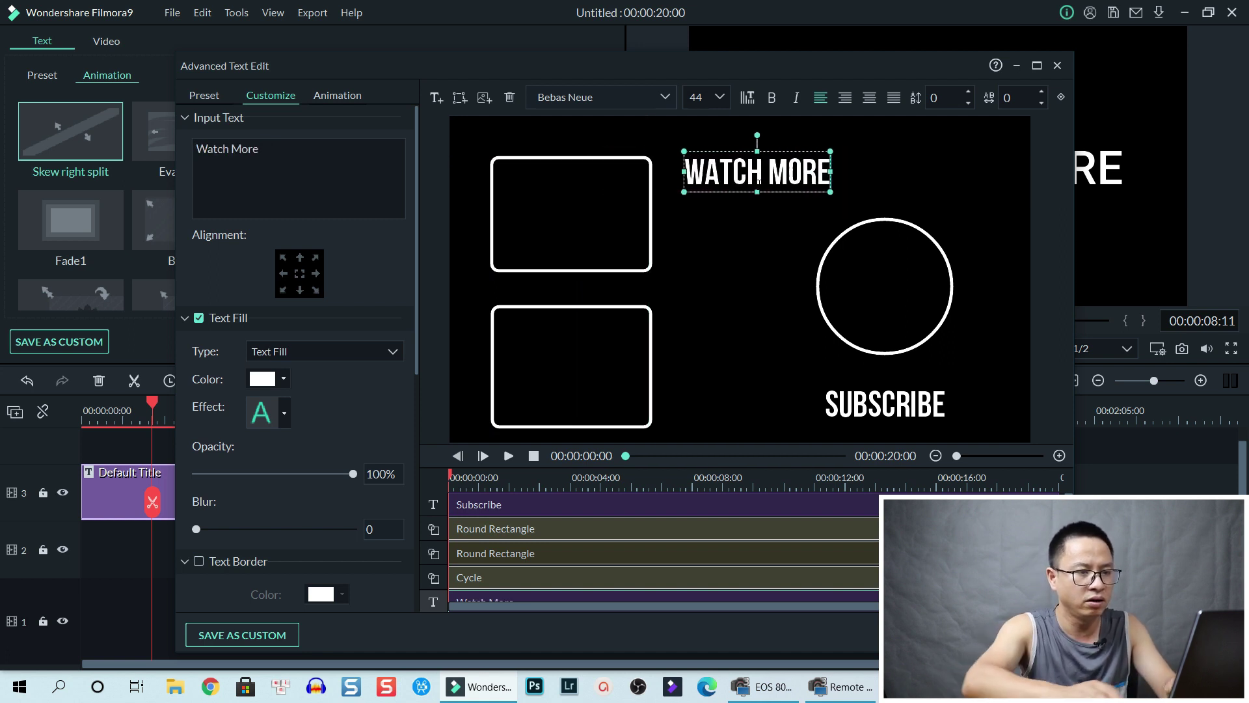
# Turn the "Watch More" text vertical and place it just to the right of the two rectangles.
pyautogui.click(750, 99)
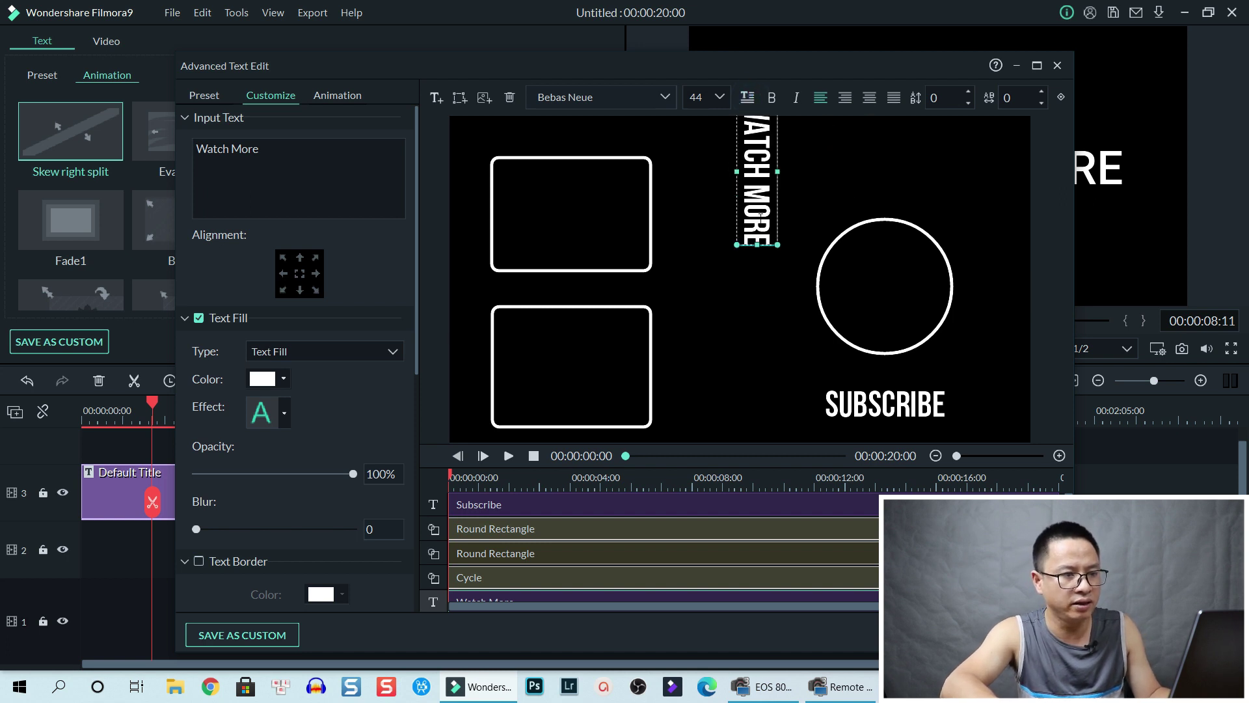
pyautogui.click(836, 207)
pyautogui.moveTo(756, 207); pyautogui.dragTo(683, 319)
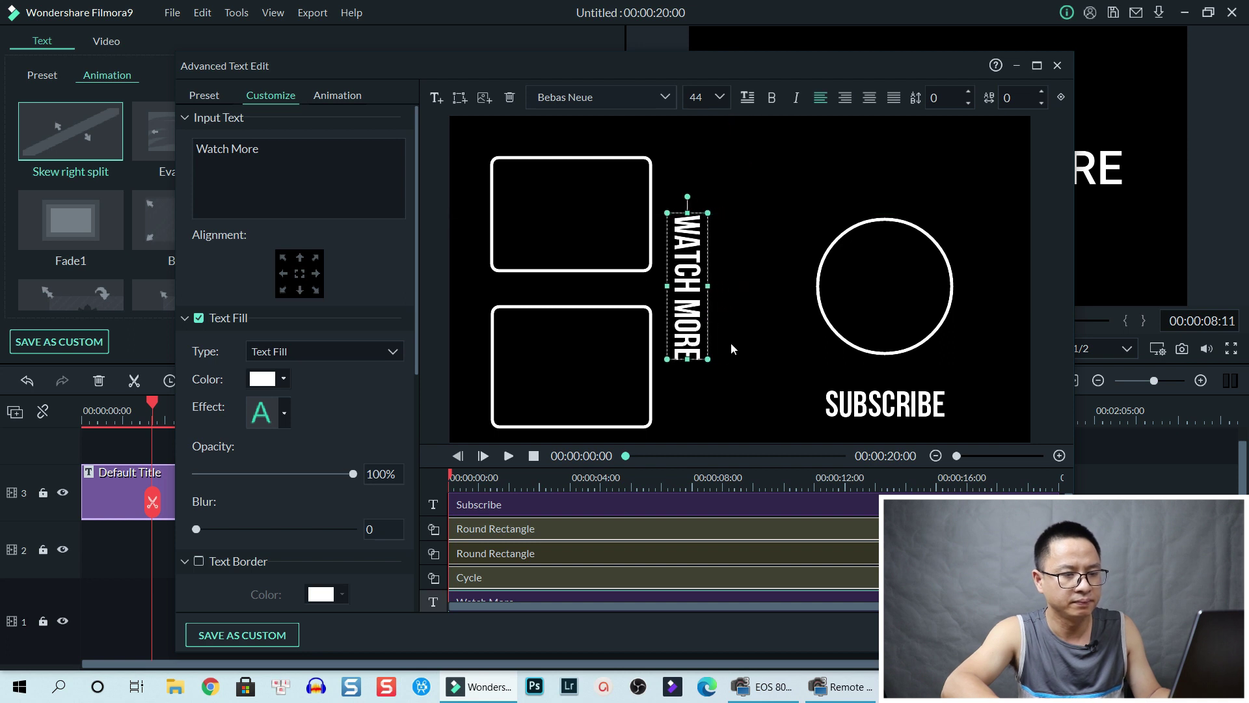
pyautogui.click(885, 403)
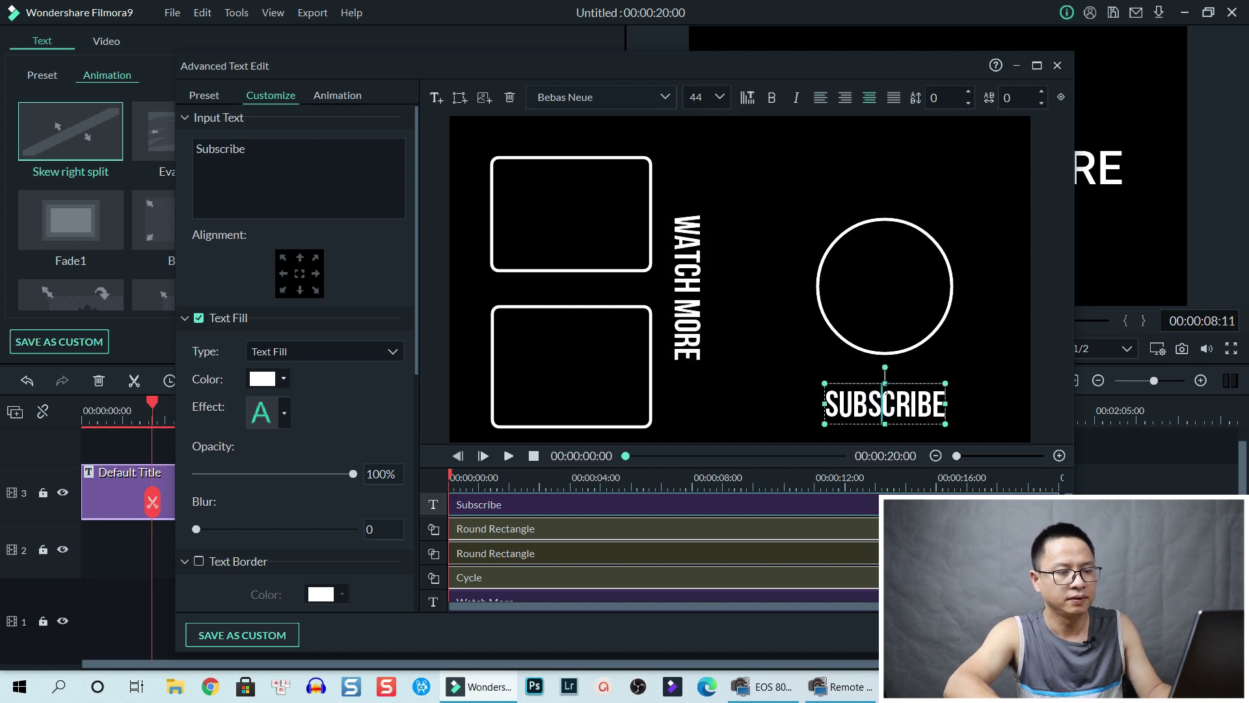
pyautogui.click(964, 337)
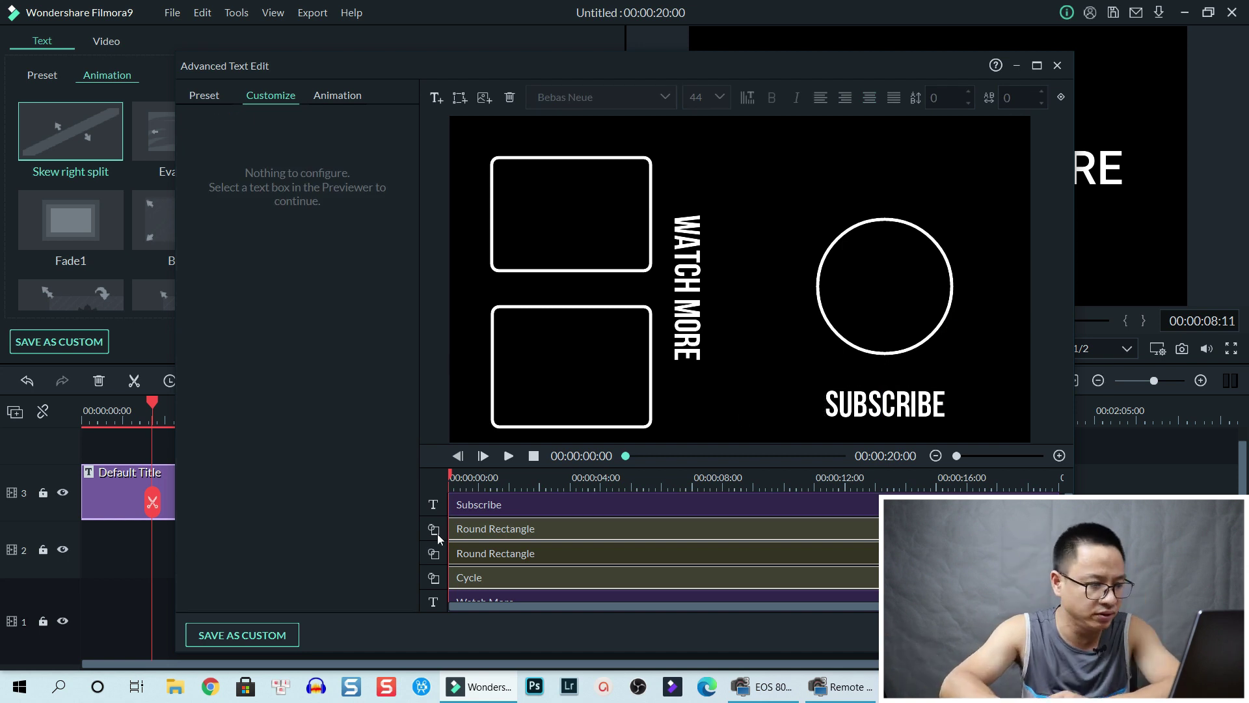
# Save the title design as a custom preset named "End Screen 10".
pyautogui.click(236, 636)
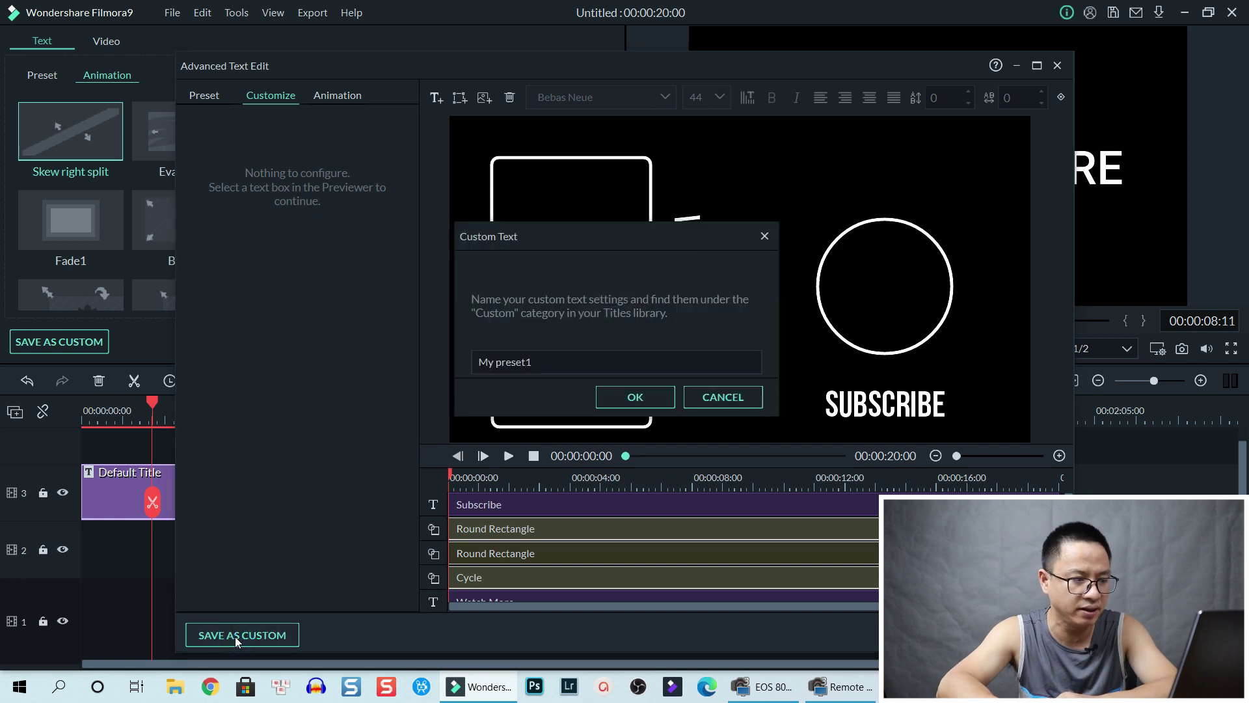
pyautogui.tripleClick(545, 359)
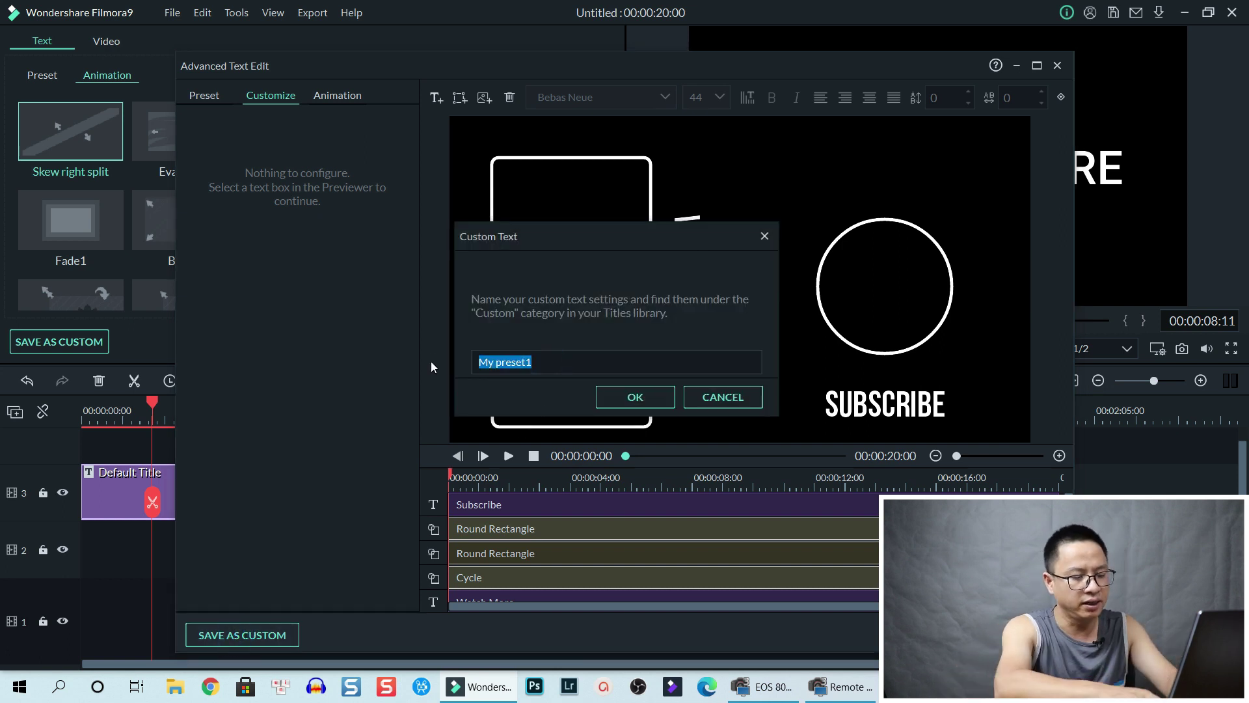
pyautogui.write('End Screen 10')
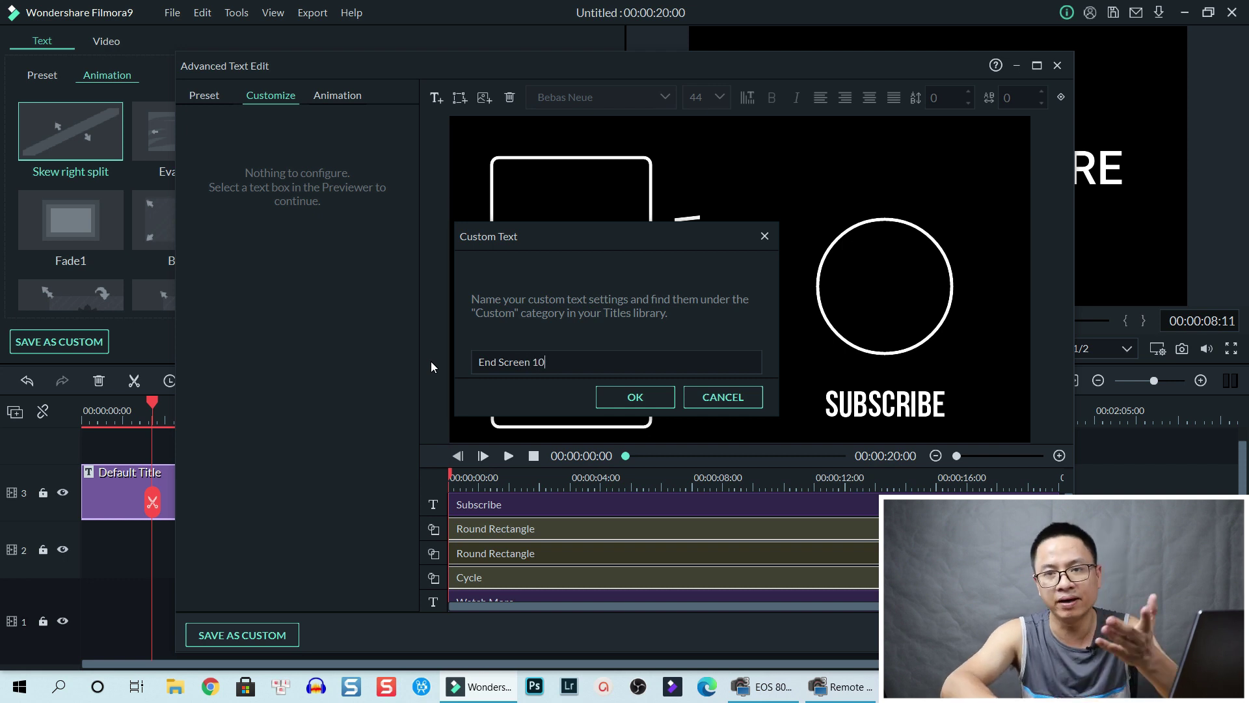
pyautogui.click(631, 394)
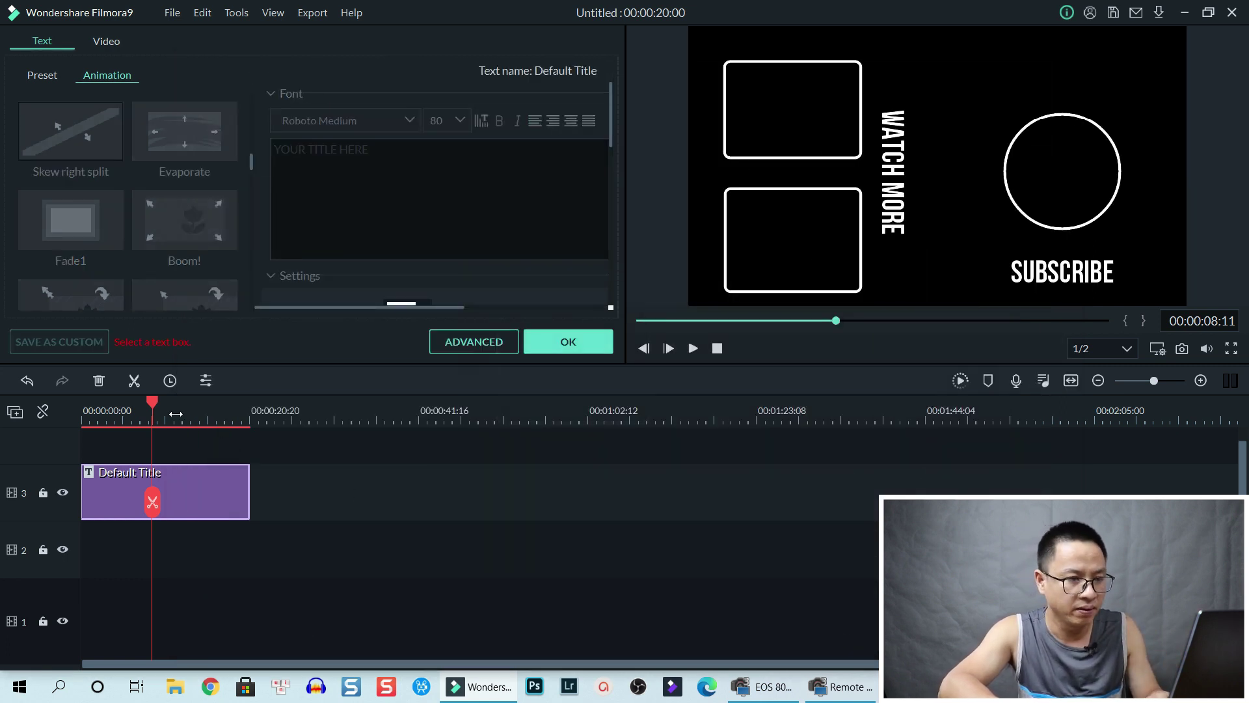
# Confirm the title edits and capture a snapshot of the end screen at 00:00:11:04 with the shared media Intro folder open.
pyautogui.click(176, 414)
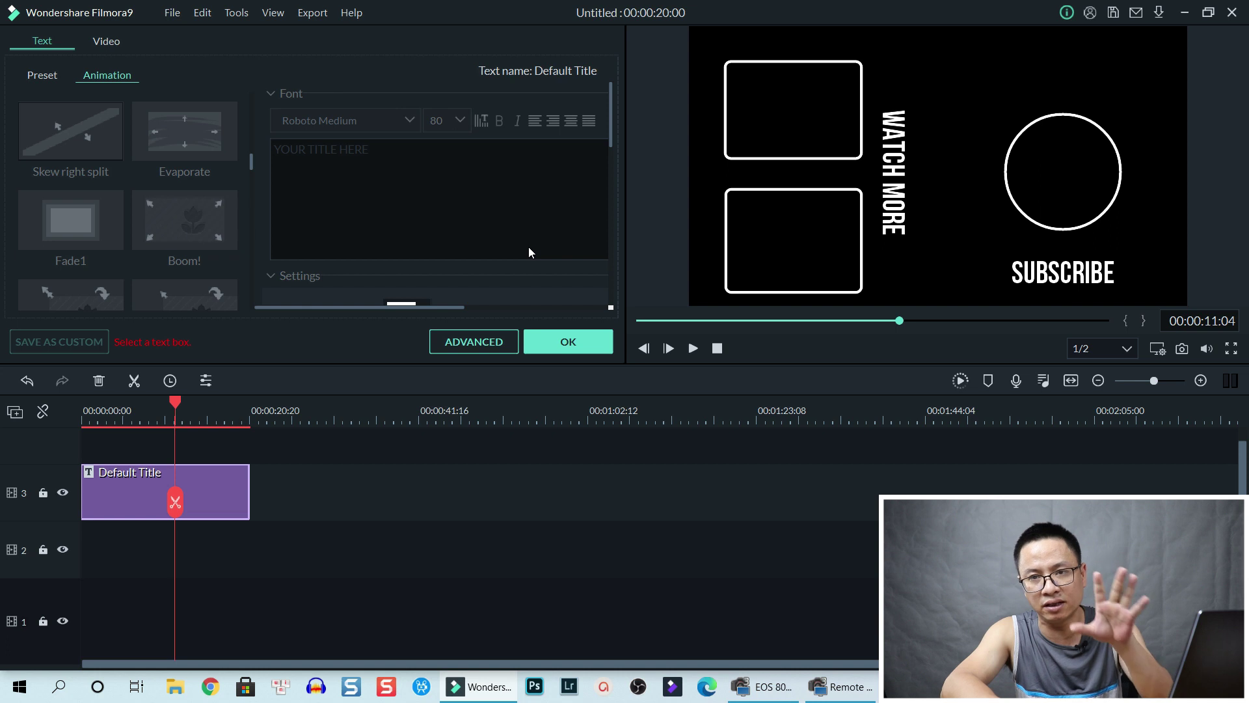
pyautogui.click(563, 339)
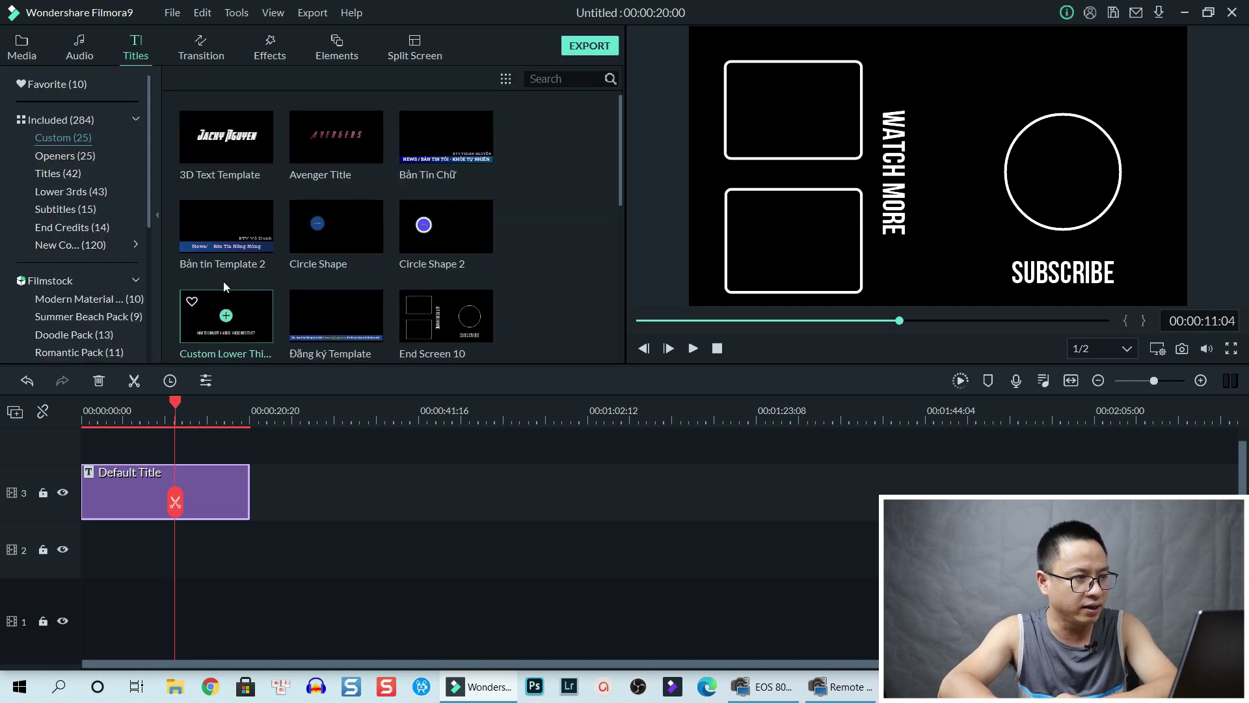
pyautogui.click(29, 41)
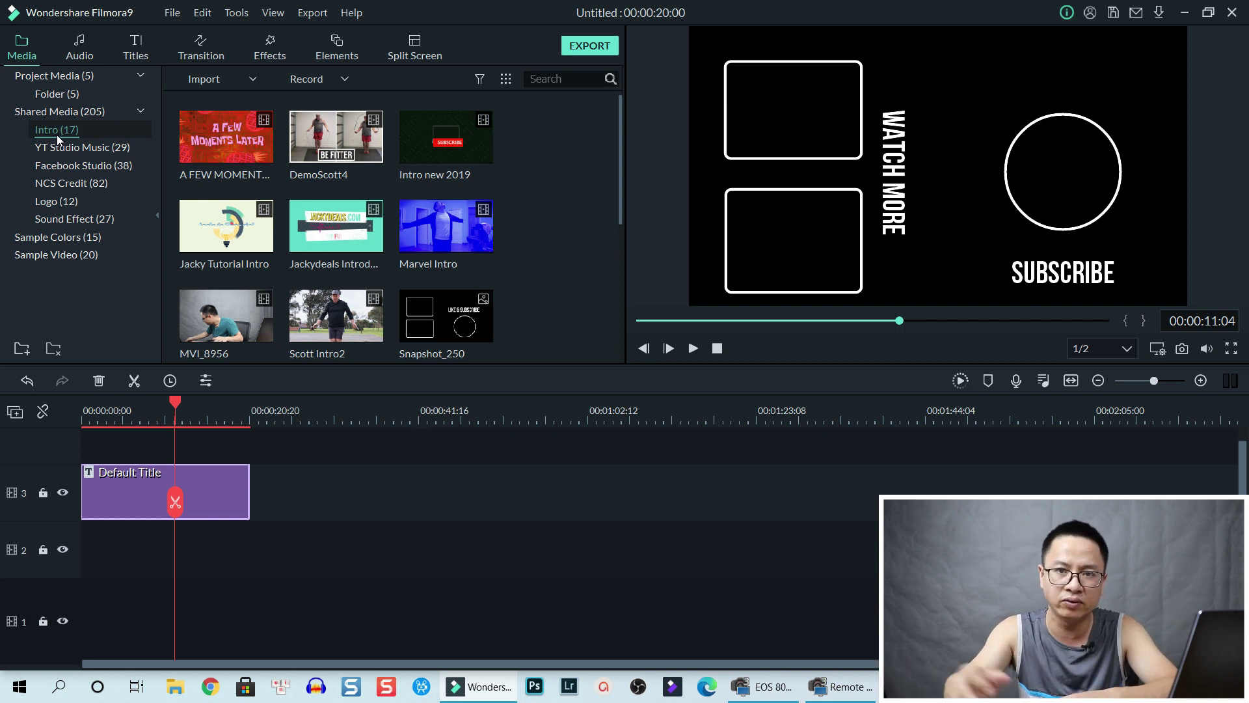
pyautogui.click(1181, 347)
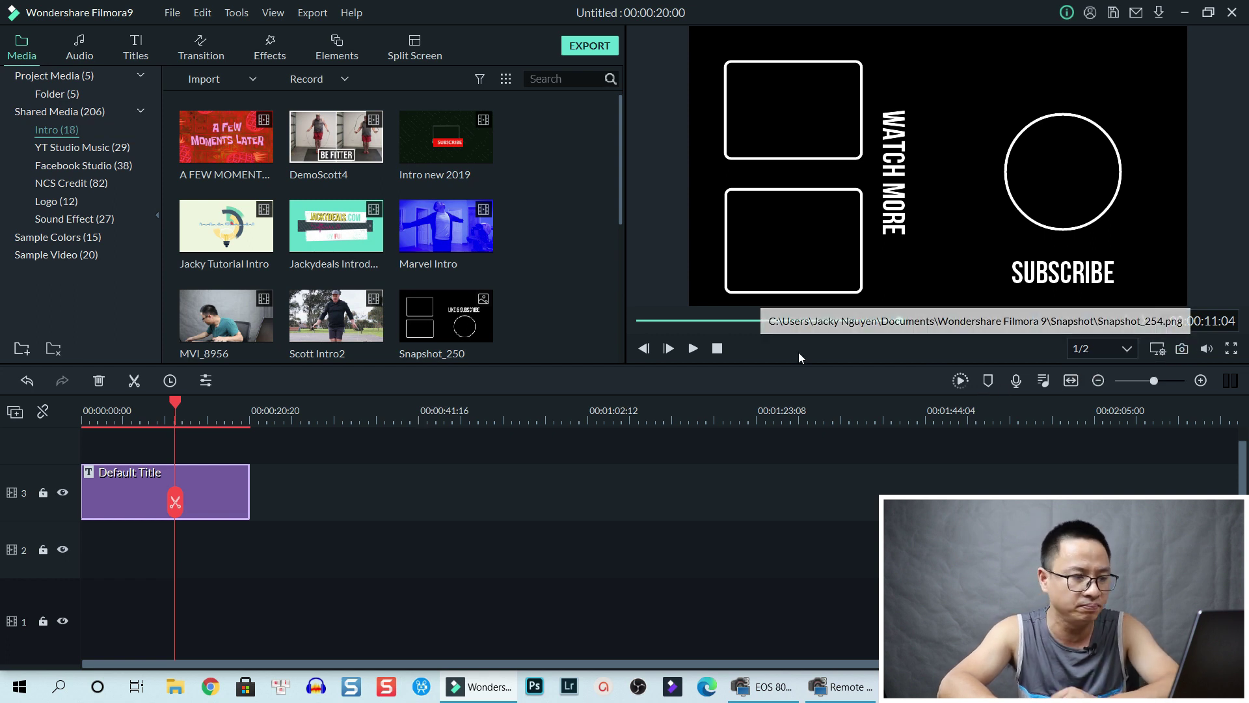
# Place the Snapshot_250 image directly after the Default Title on track 3, extend it to end at about 00:00:35:15 and preview it.
pyautogui.click(471, 338)
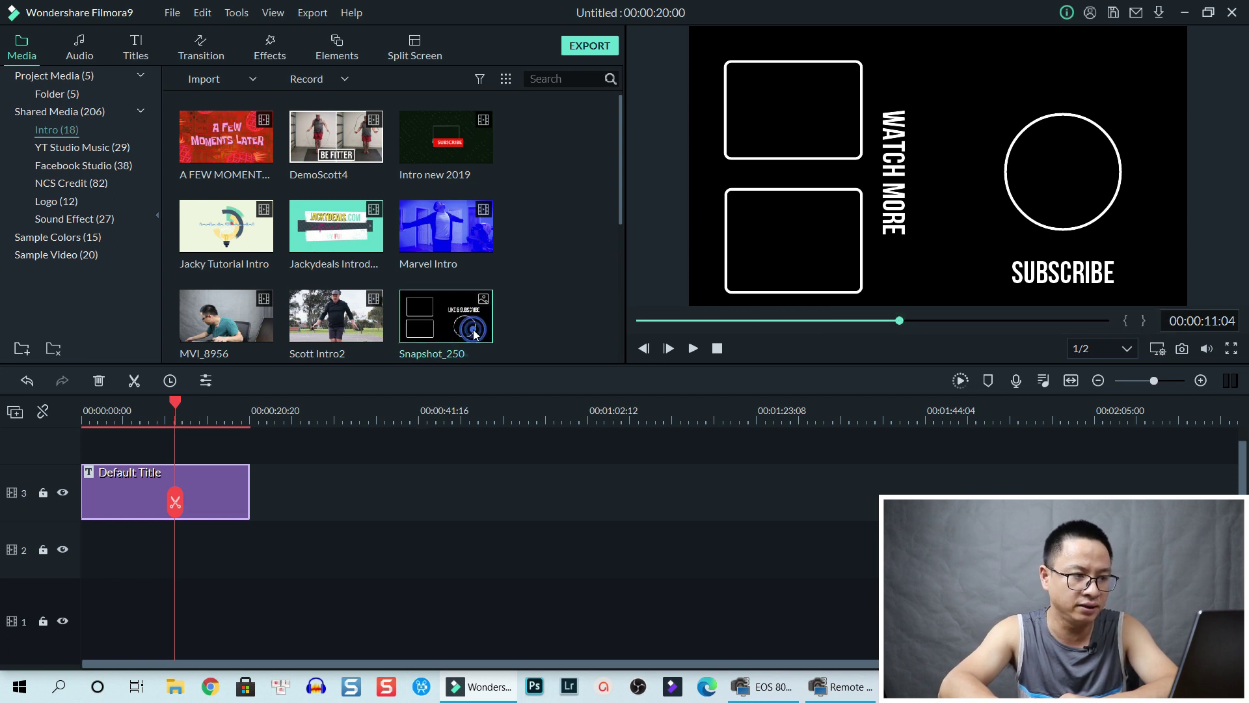
pyautogui.click(237, 424)
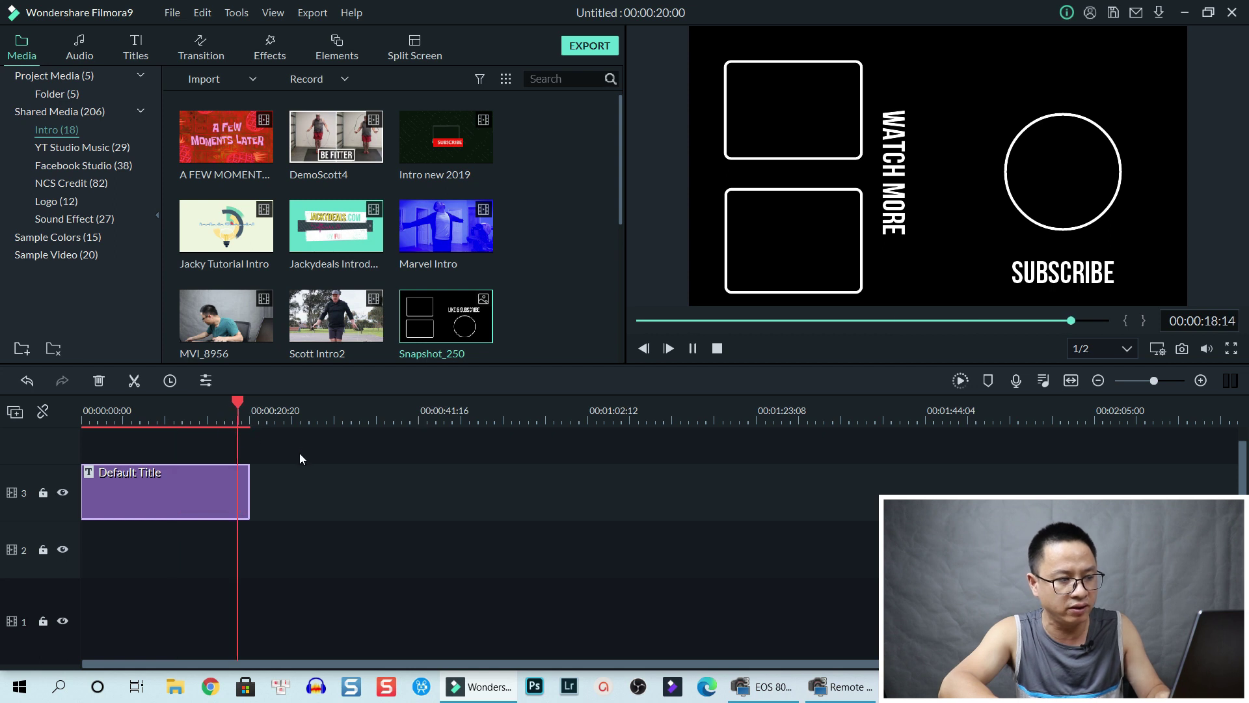
pyautogui.moveTo(473, 350); pyautogui.dragTo(281, 508)
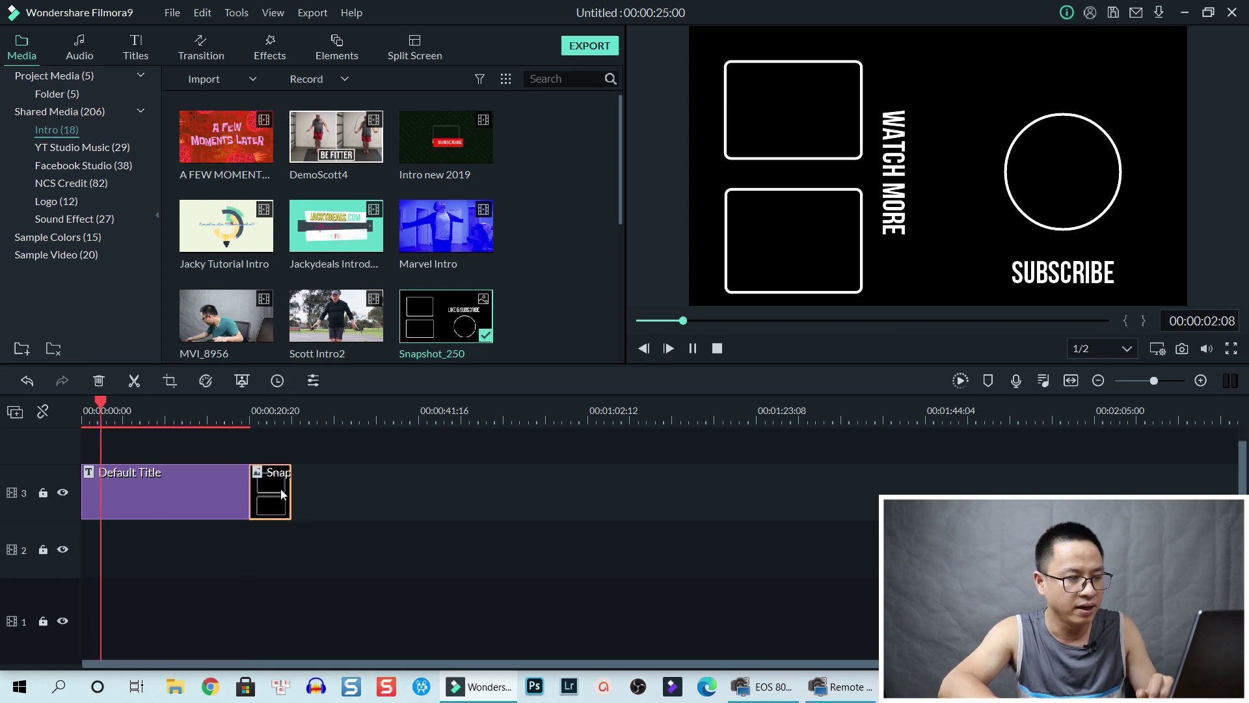
pyautogui.press('space')
pyautogui.moveTo(315, 484); pyautogui.dragTo(382, 479)
pyautogui.click(312, 422)
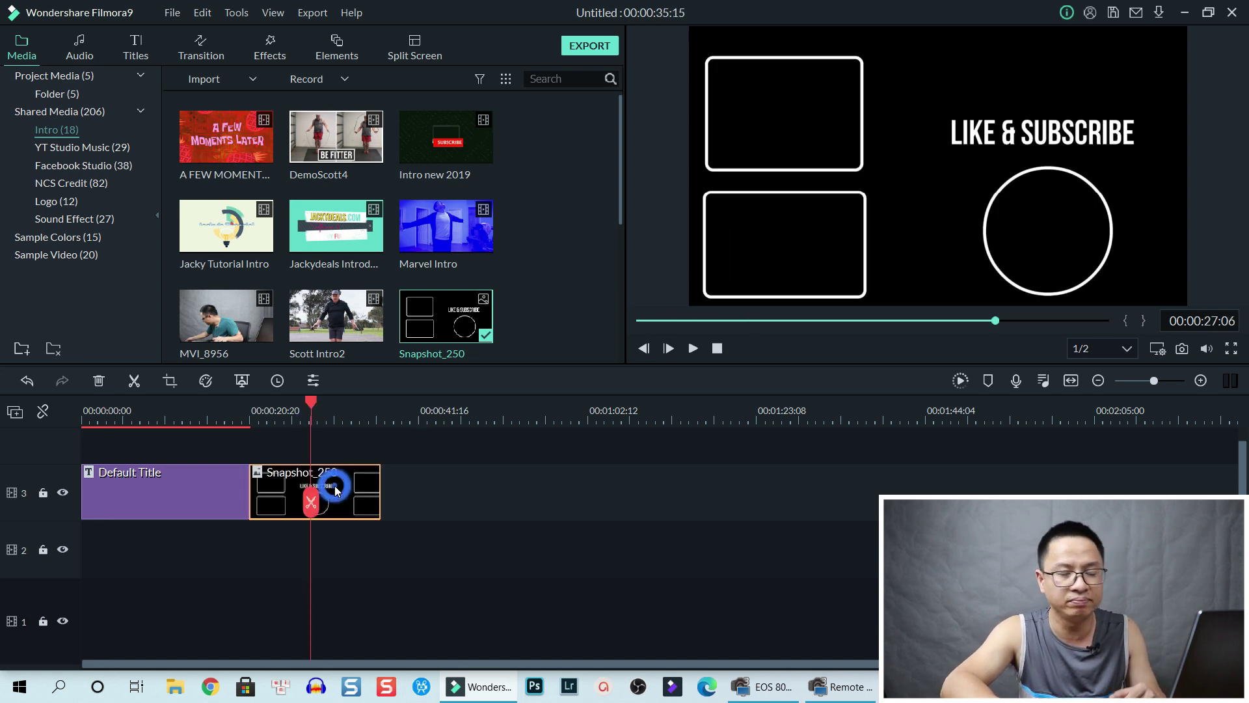